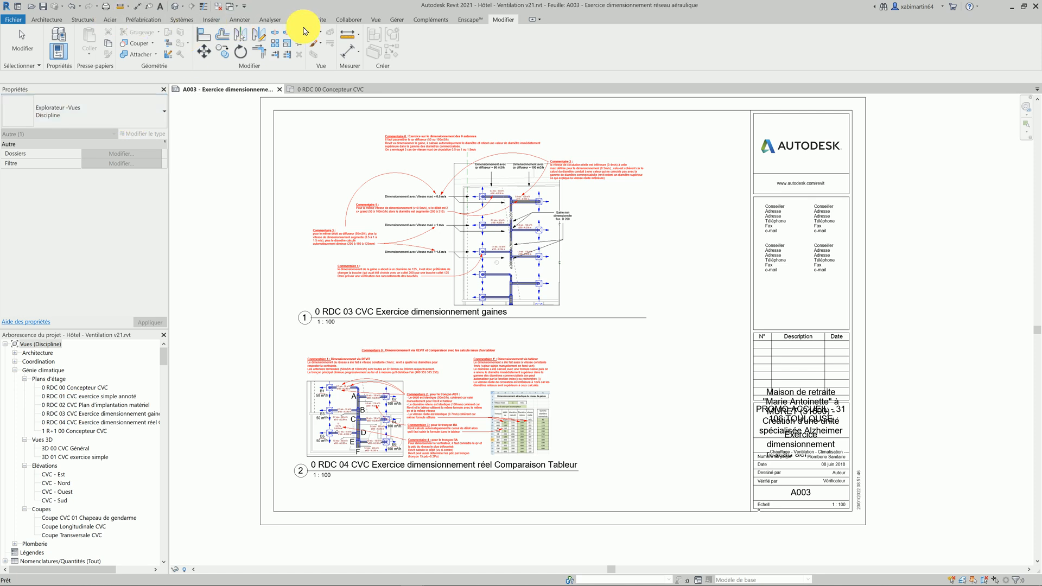
Start a new floor plan view for level 6 R+6, with "Ne pas dupliquer les vues existantes" turned off.
click(378, 22)
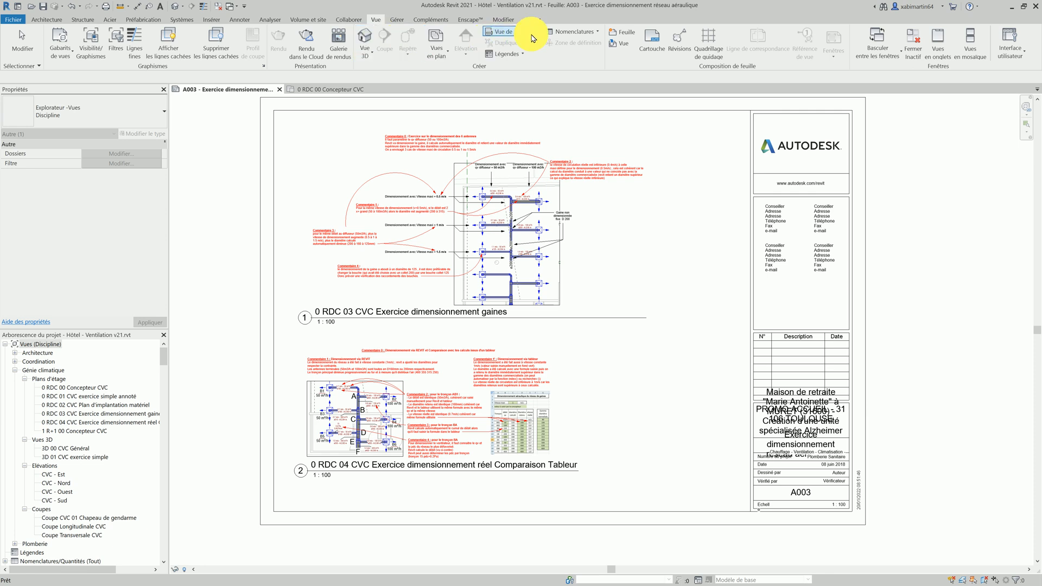
click(440, 53)
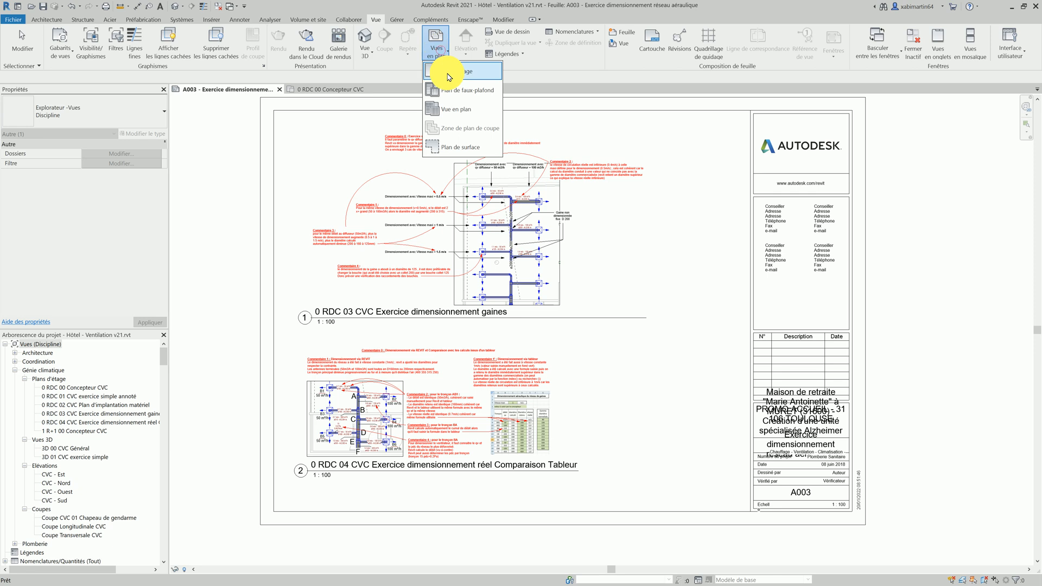
click(448, 74)
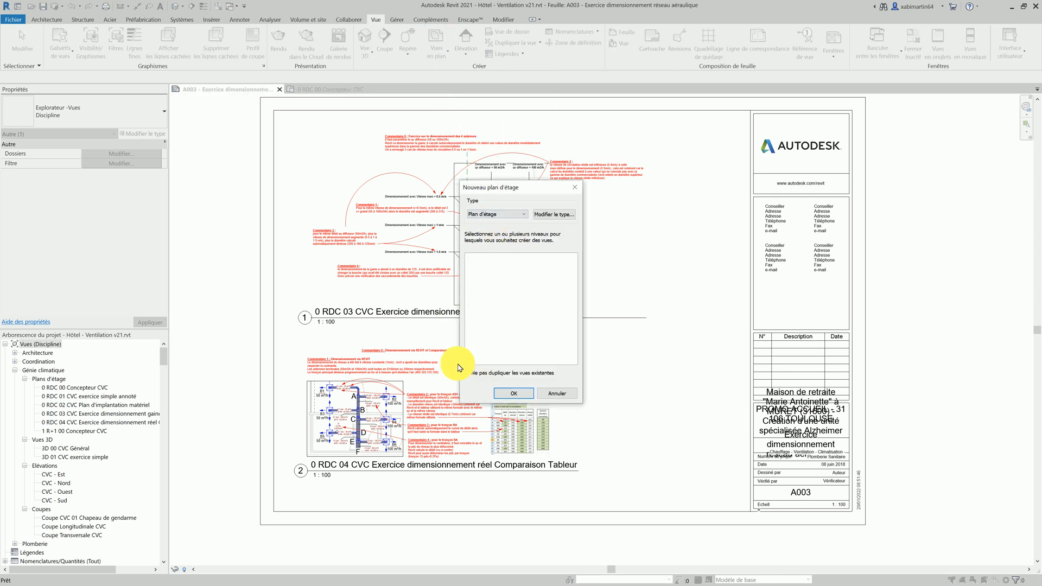
click(468, 373)
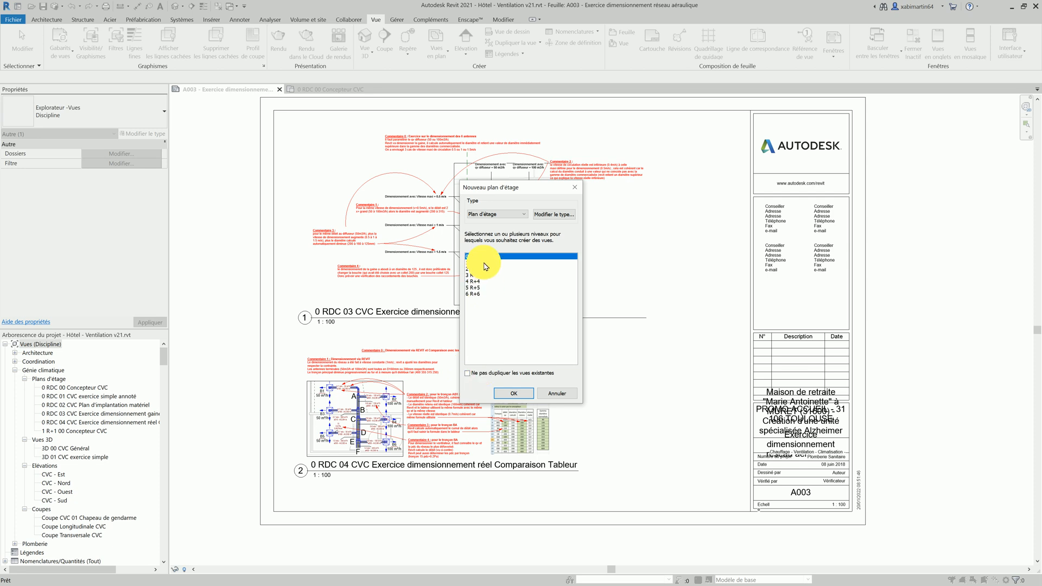
click(474, 294)
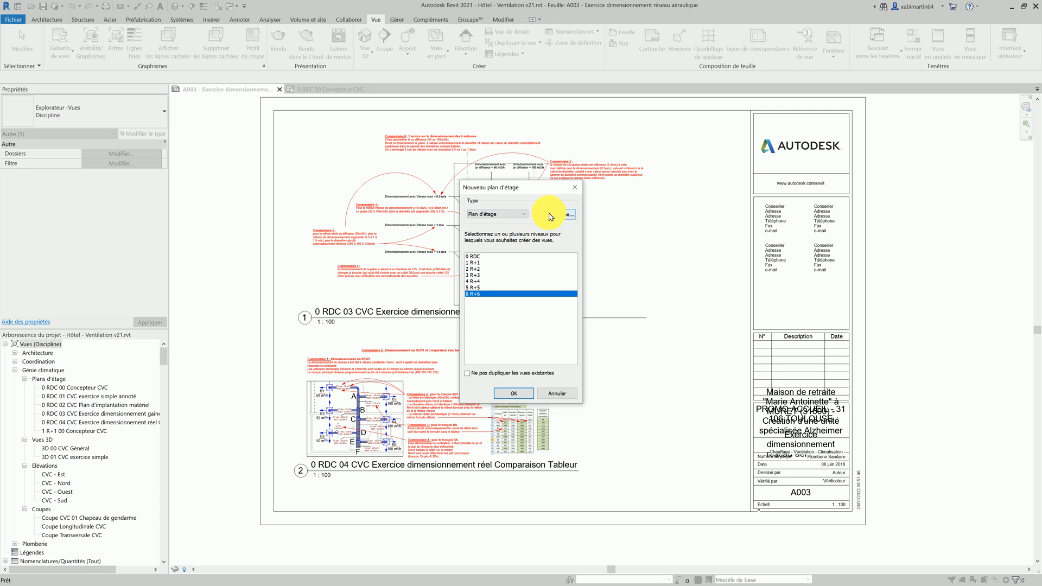
Set Plan mécanique as the view template applied to new floor plan views and create the plan.
click(554, 215)
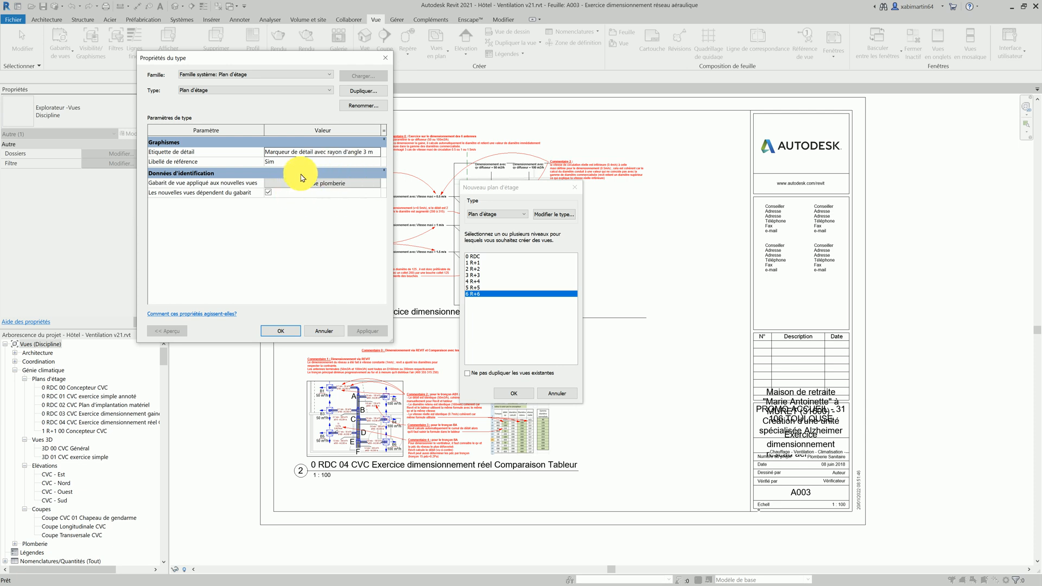
click(337, 182)
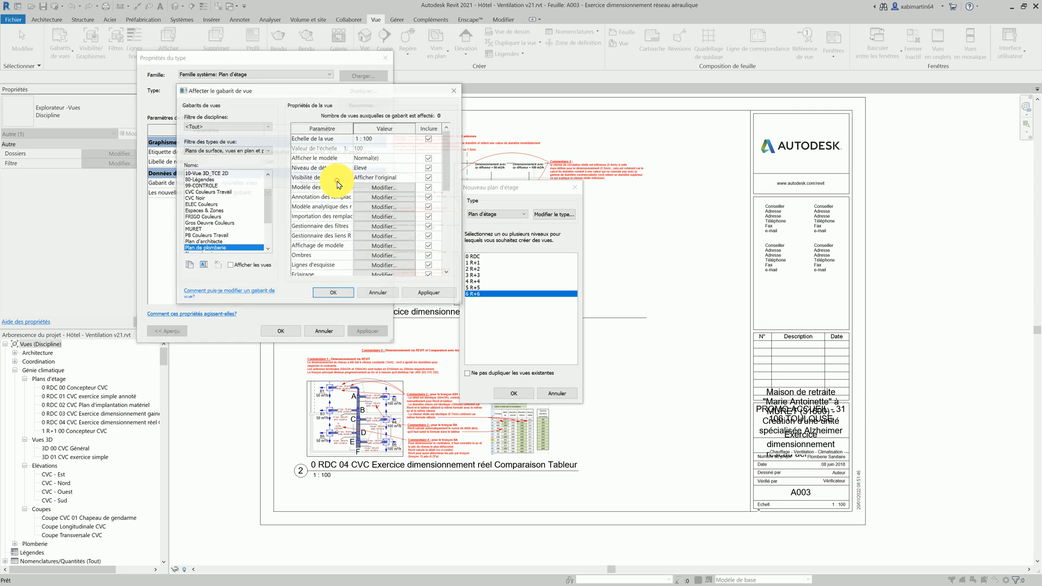
click(270, 217)
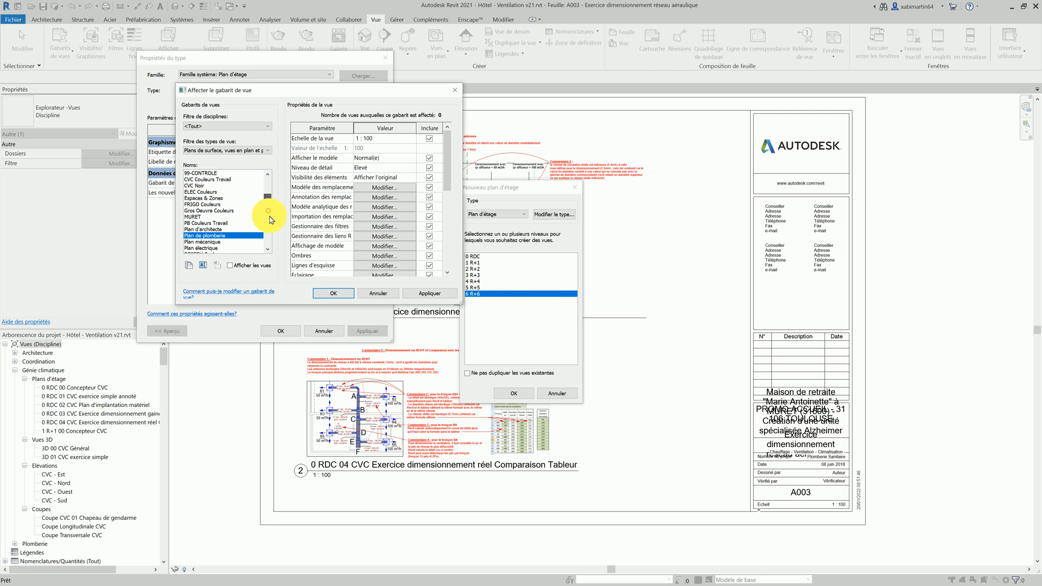
click(211, 243)
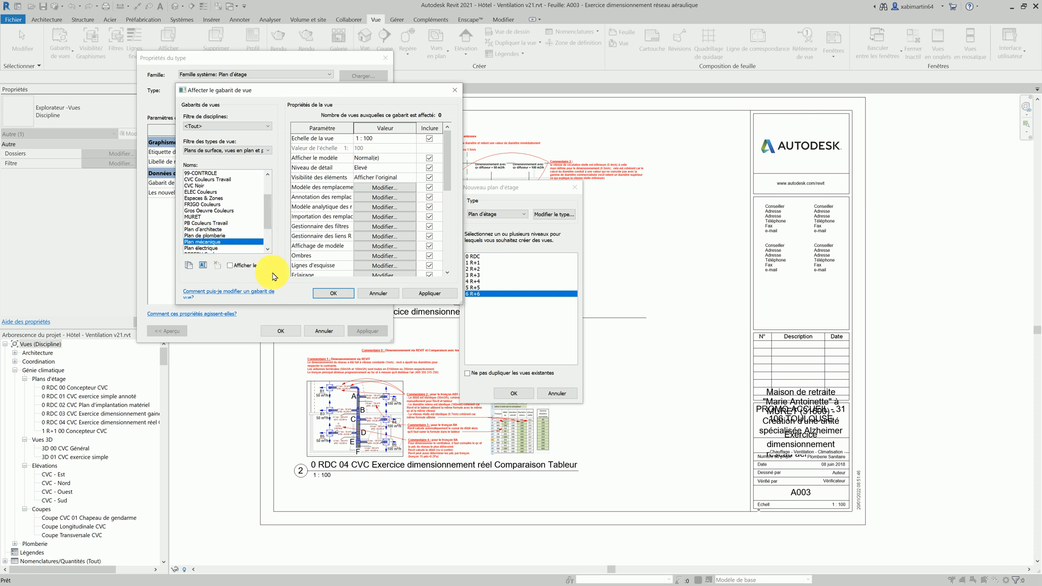
click(334, 293)
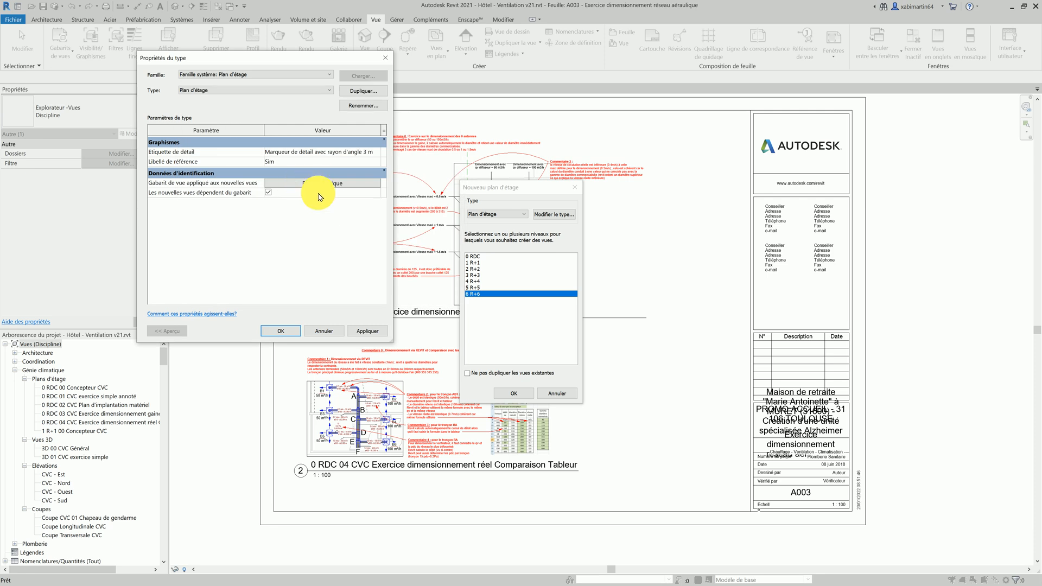
click(278, 332)
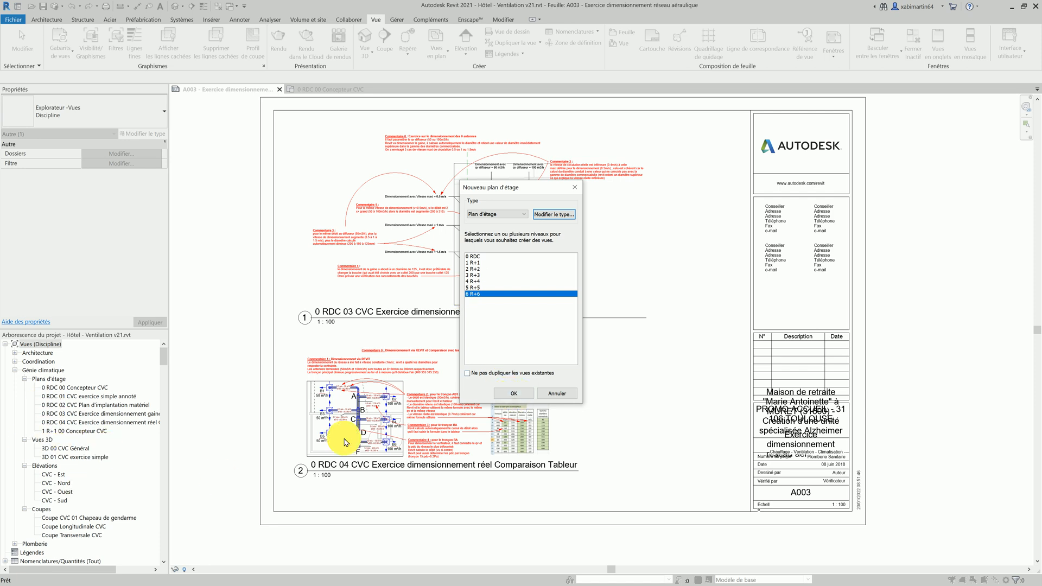
click(517, 393)
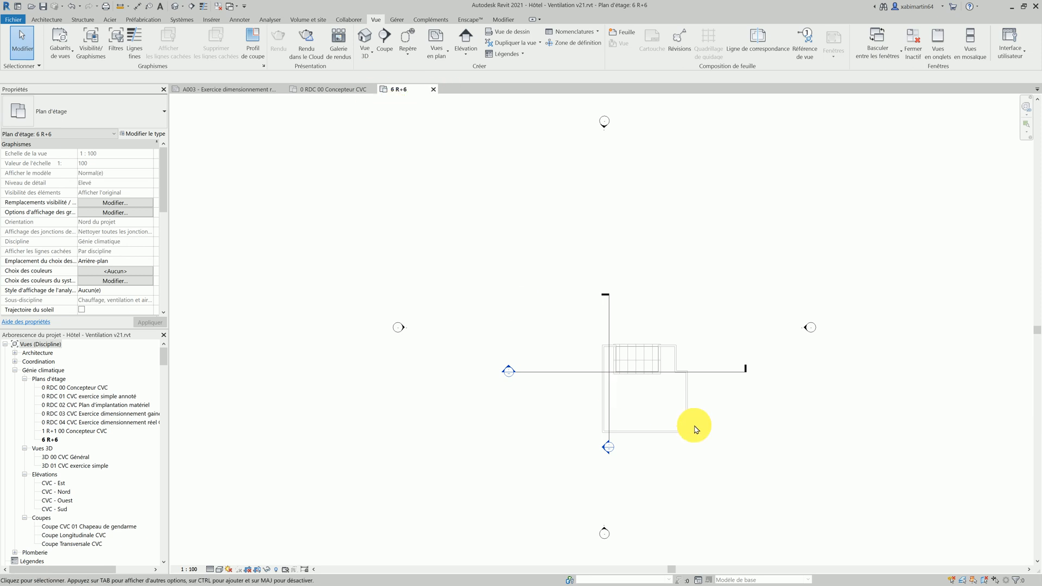
Close the A003 sheet and the 0 RDC 00 Concepteur CVC view, open 3D 00 CVC Général and tile it beside the 6 R+6 plan.
scroll(727, 442, up, 2)
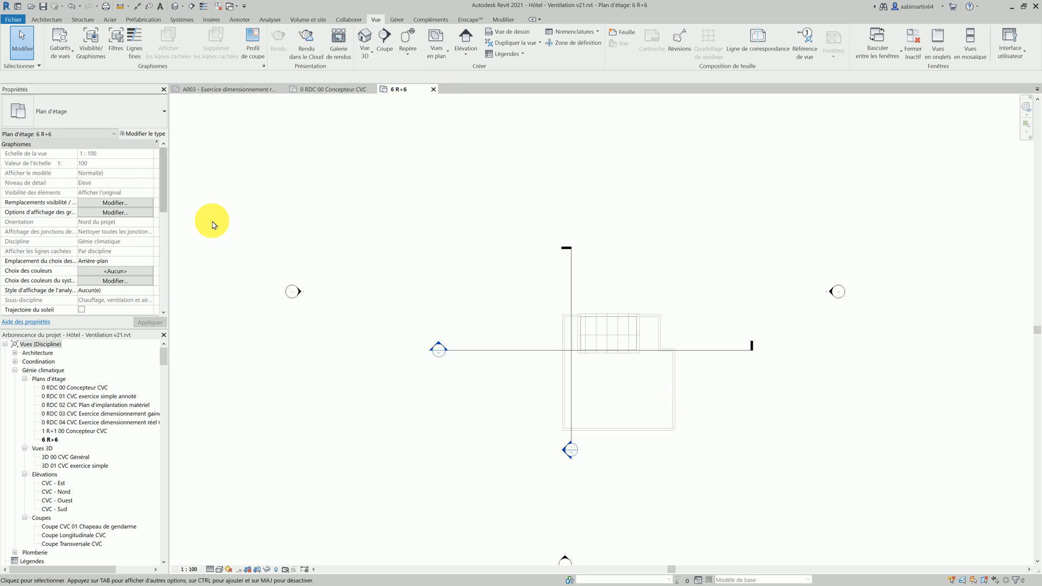
middle_click(240, 95)
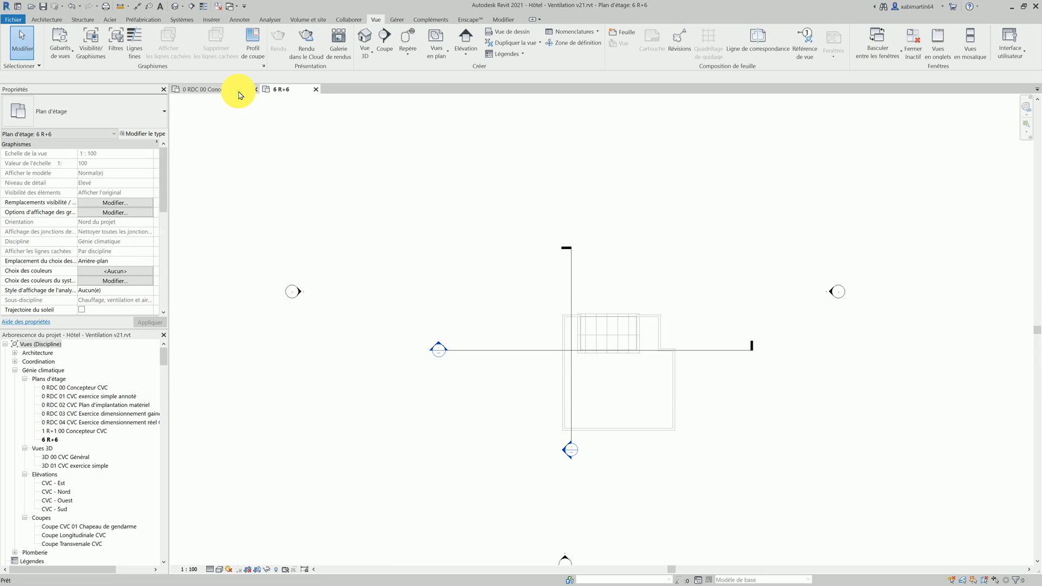
middle_click(227, 95)
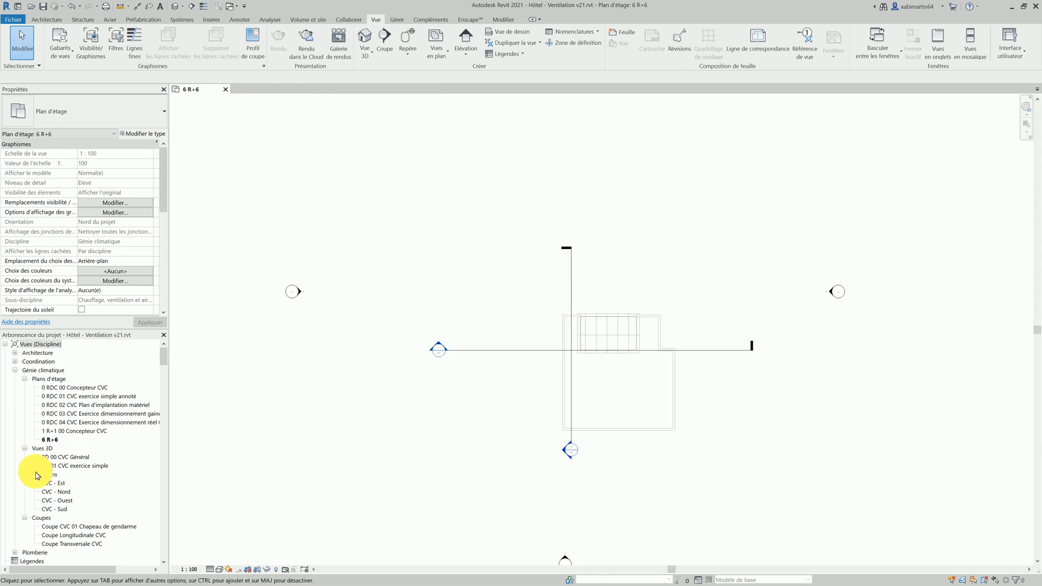
double_click(69, 458)
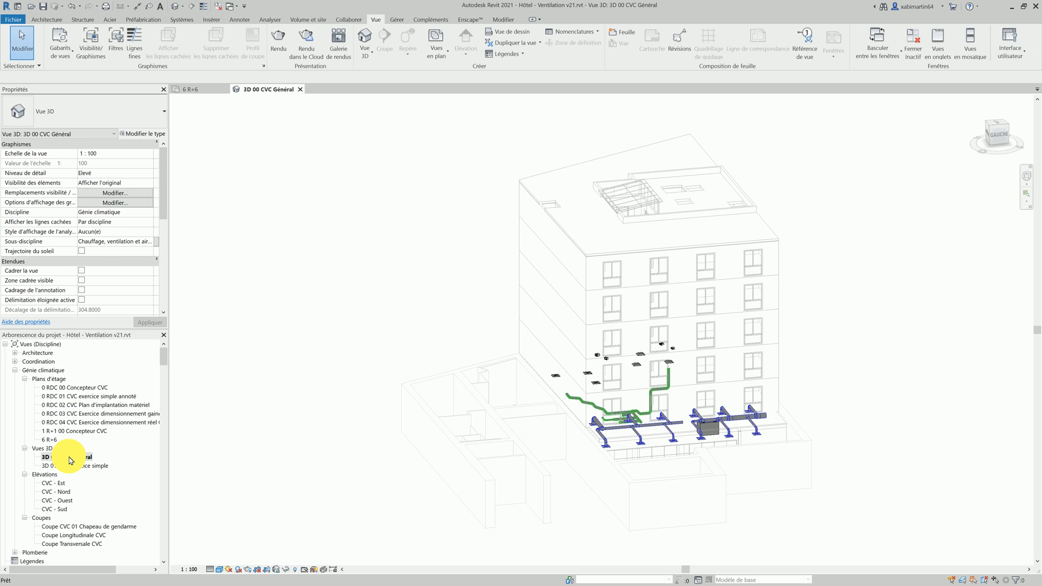
key(w)
key(t)
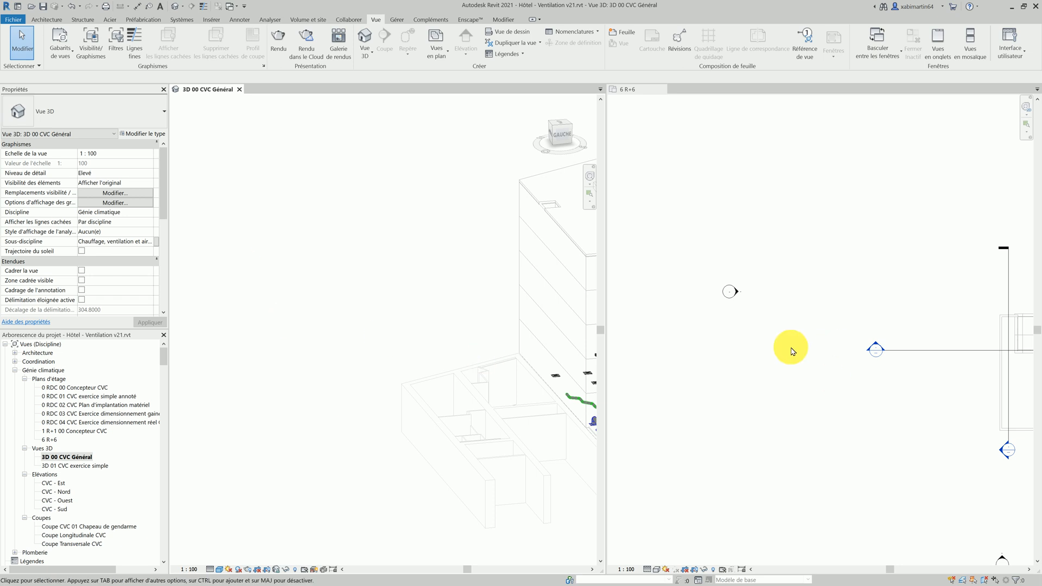
scroll(380, 344, down, 4)
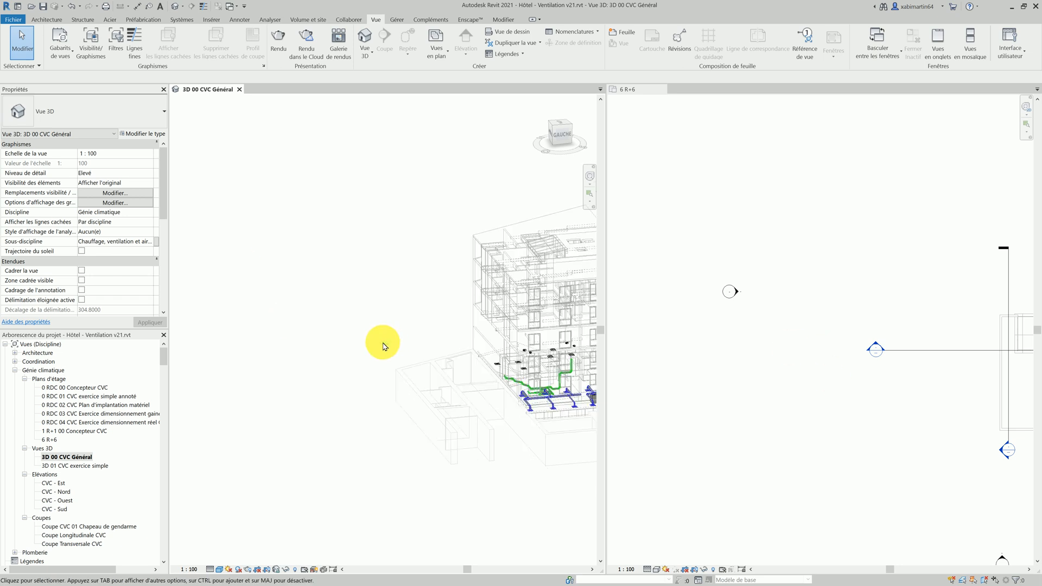
scroll(477, 352, up, 8)
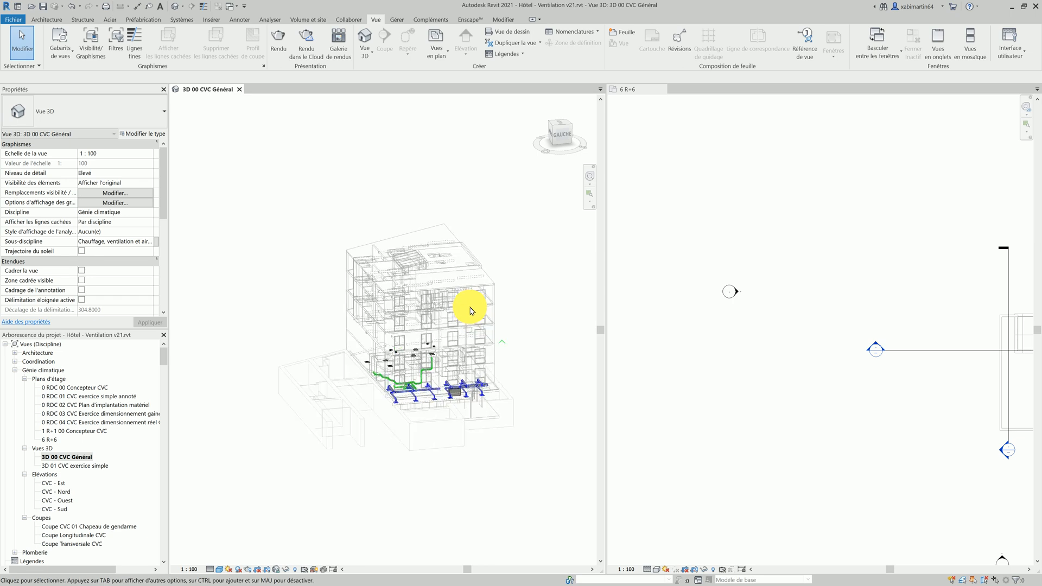
Show the crop region of the 6 R+6 plan, then move and shrink it closely around the building outline.
click(800, 353)
scroll(788, 360, down, 3)
scroll(948, 354, up, 4)
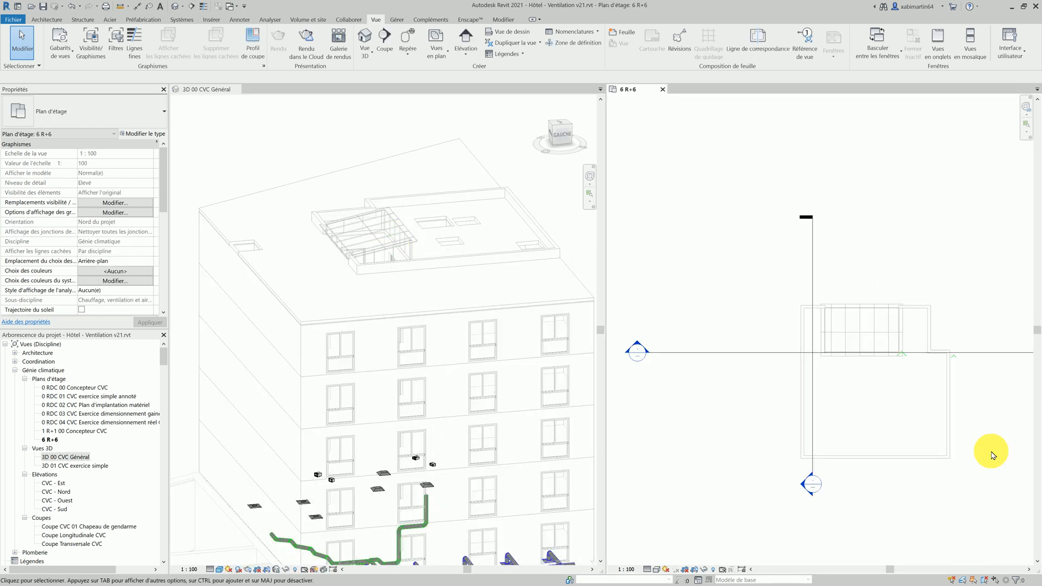
scroll(721, 345, down, 2)
scroll(814, 428, down, 3)
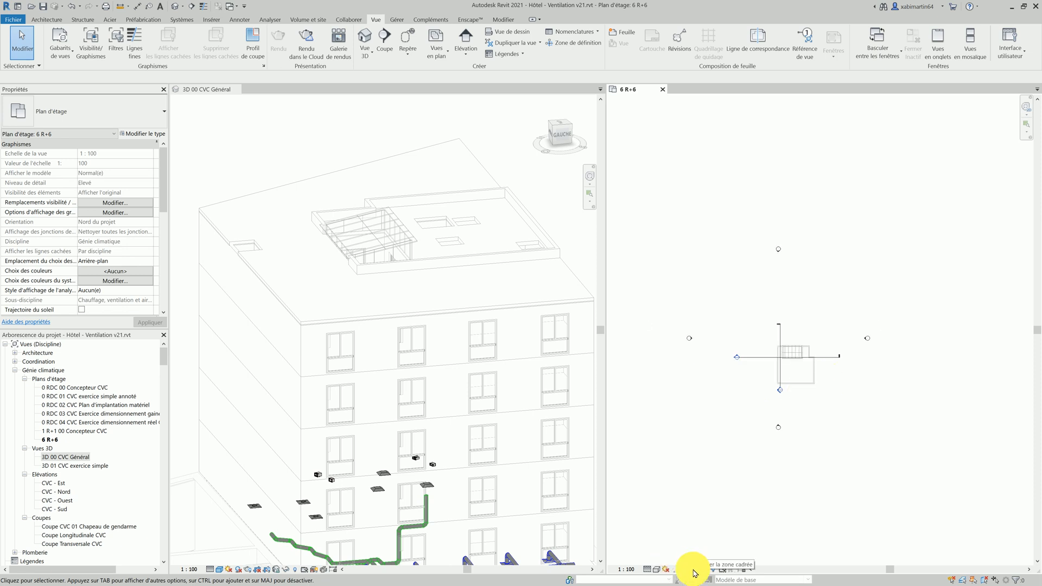
click(694, 573)
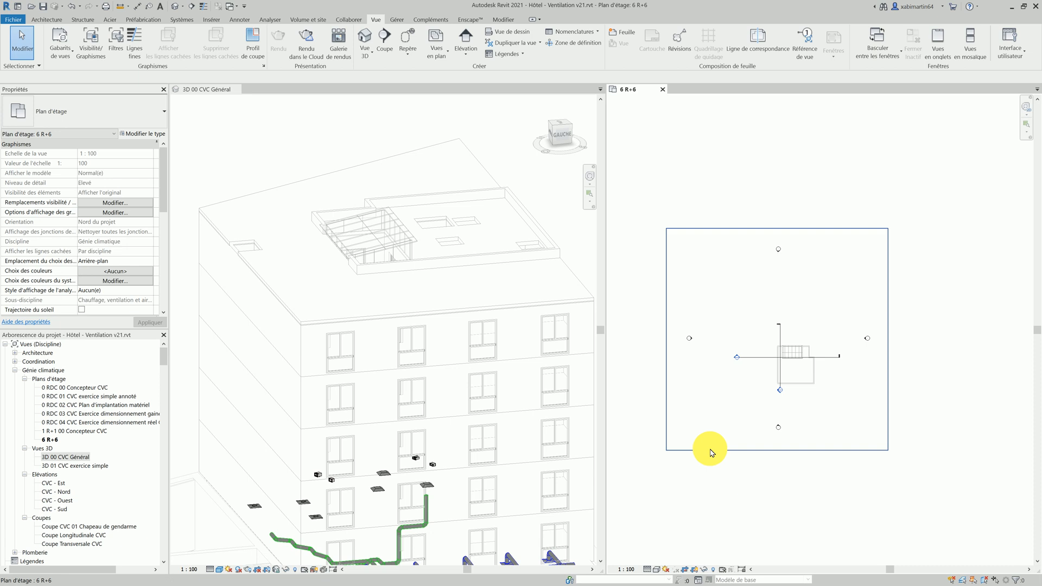
drag(711, 452, 801, 396)
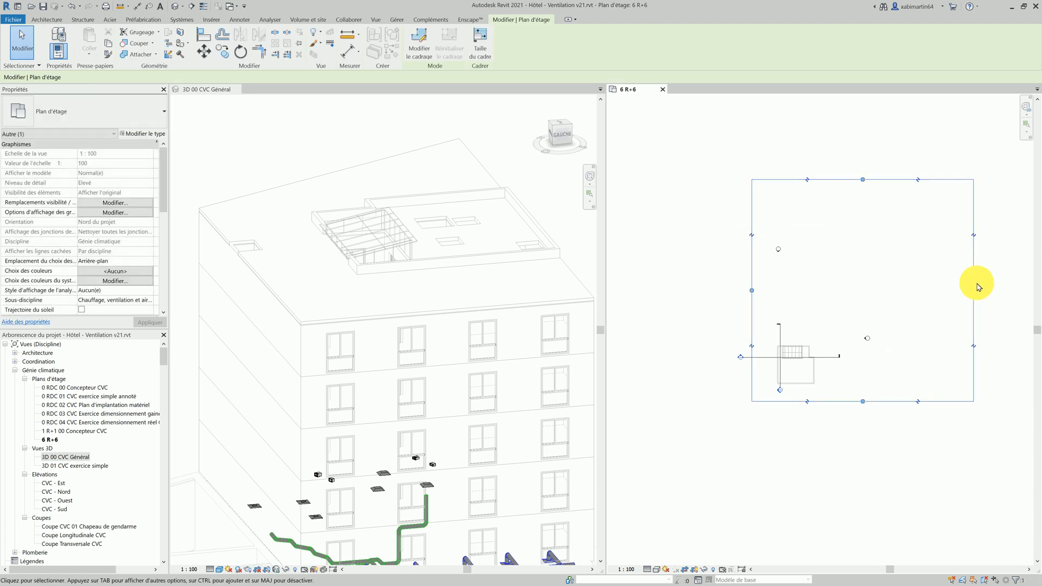
drag(973, 293, 827, 321)
drag(790, 179, 792, 339)
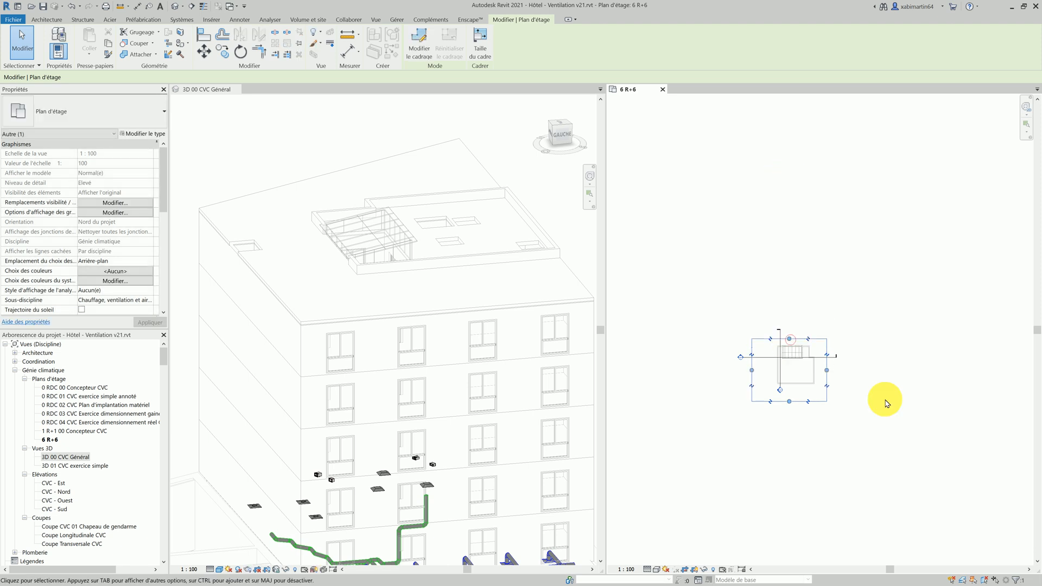
click(884, 402)
key(z)
key(a)
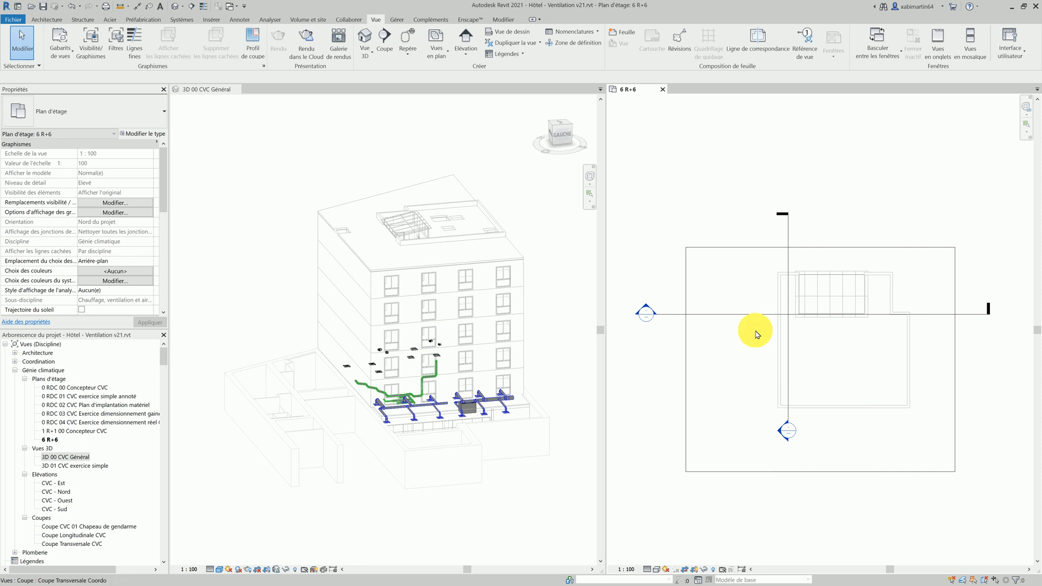
Rename the 6 R+6 plan view as "6 R+6 CVC CTA Systèmes de gaines", declining to rename the corresponding level and views.
click(46, 438)
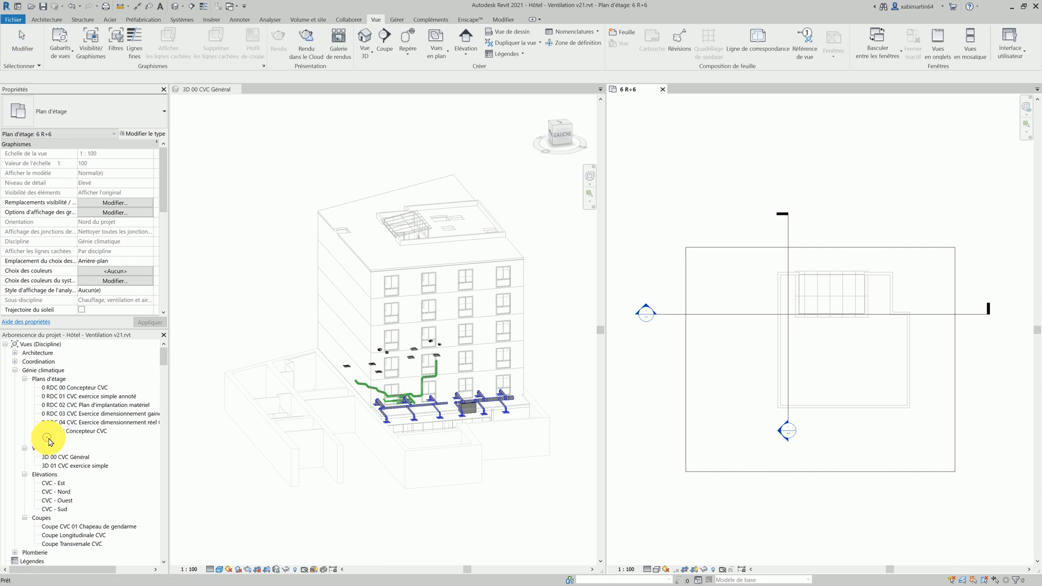
right_click(56, 442)
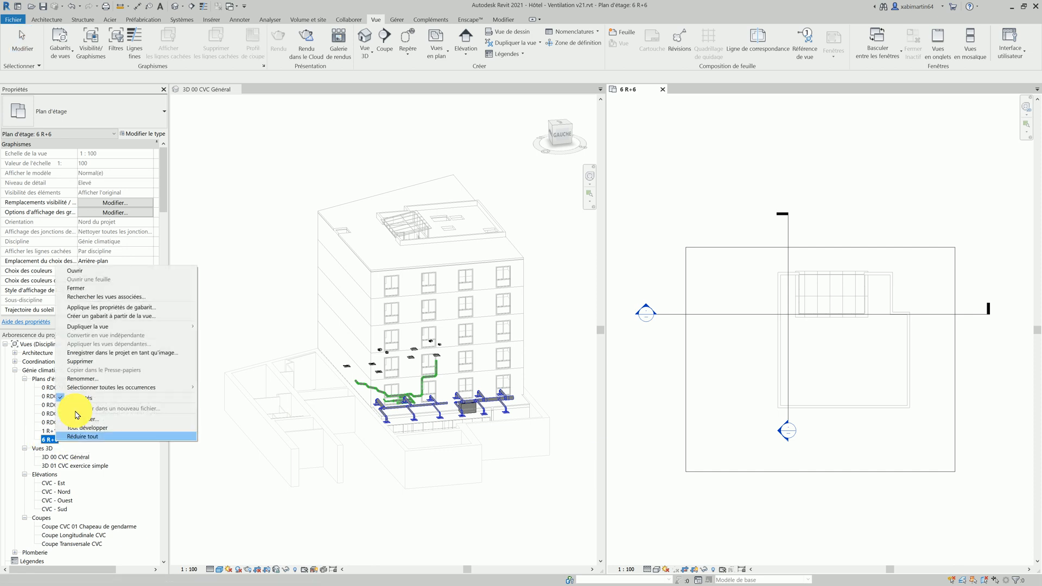
click(90, 379)
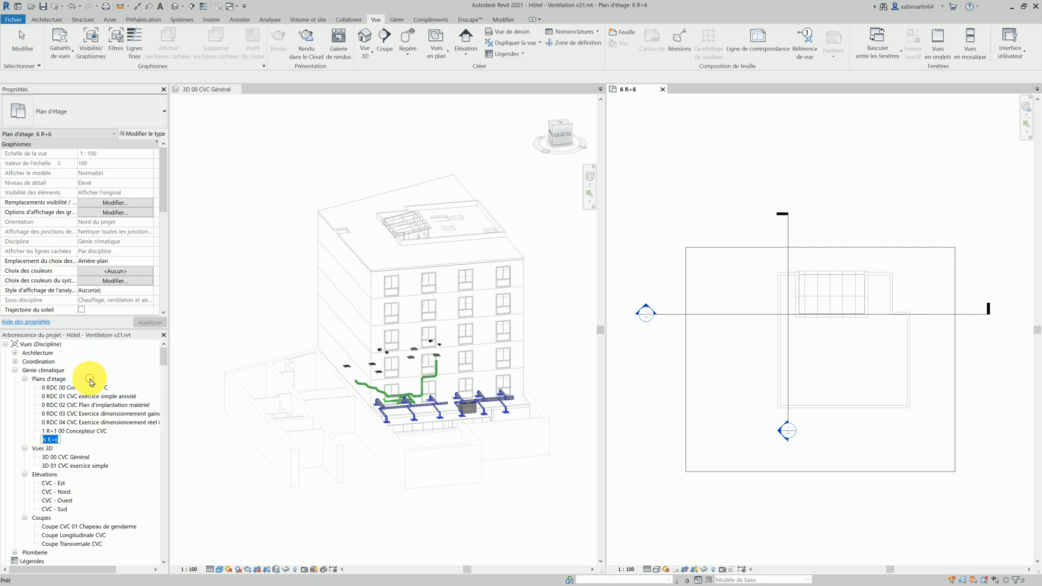
click(58, 440)
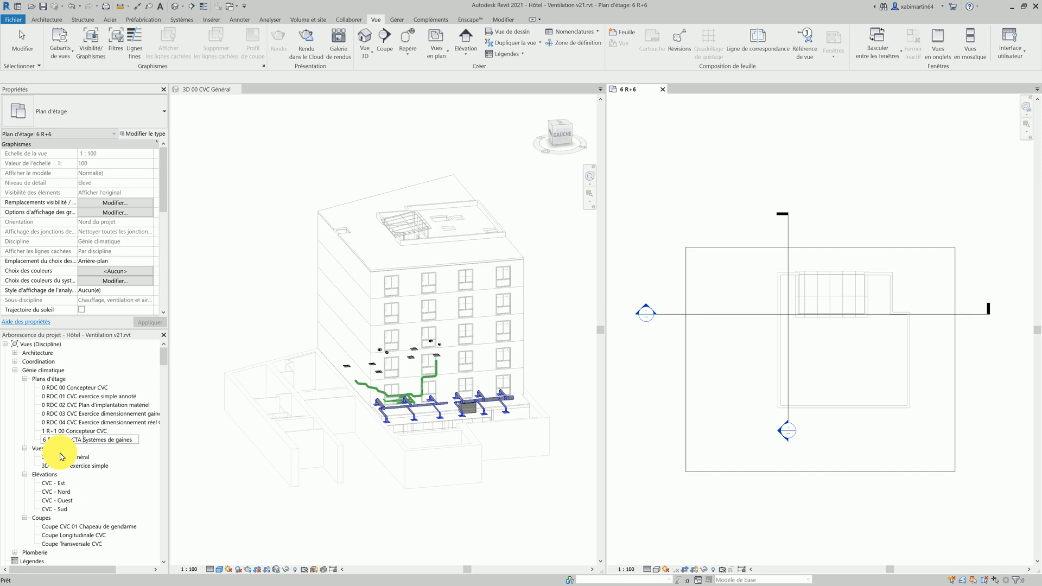
key(Return)
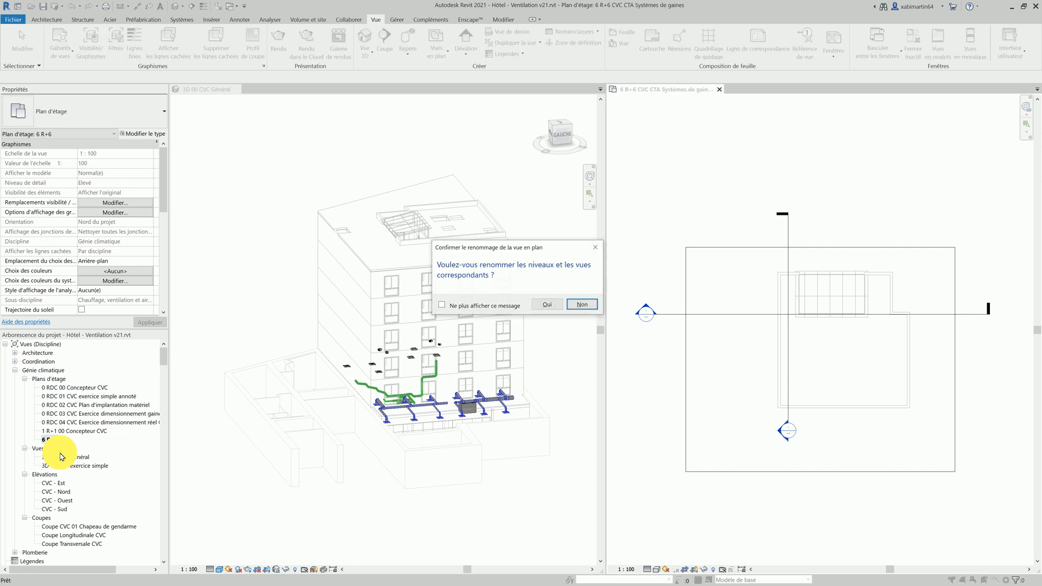
click(581, 304)
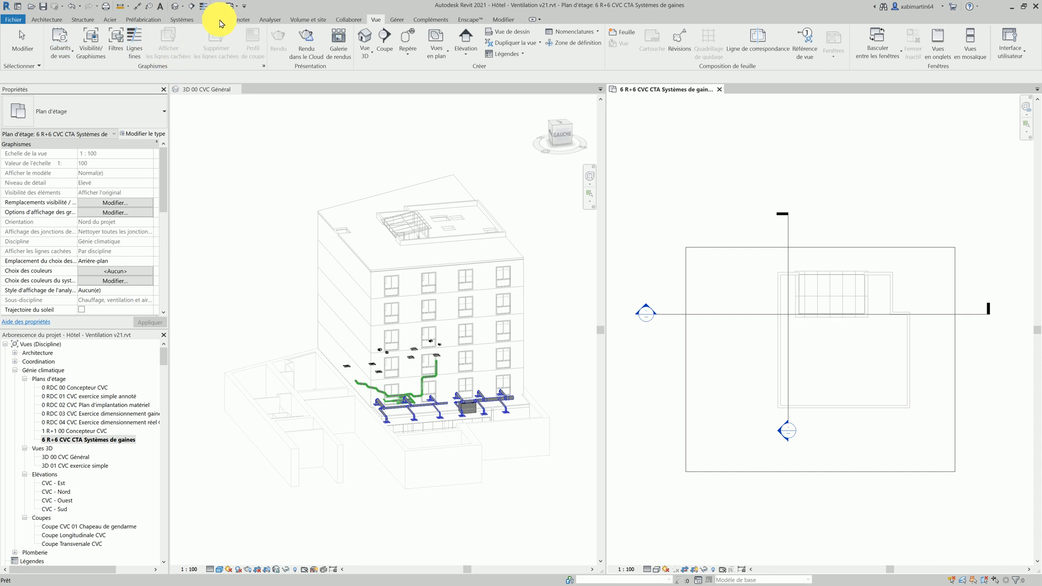
Start placing mechanical equipment and search its types for EASY, choosing Aldes_Easyvec Small non isolé Arrgt 1-1 xm, type S300.
click(182, 19)
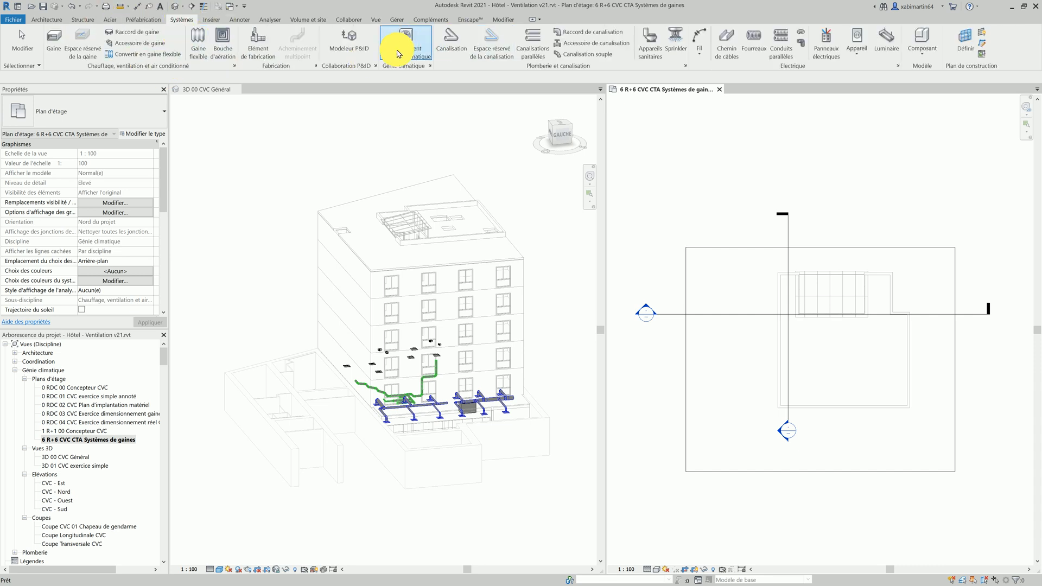
click(416, 53)
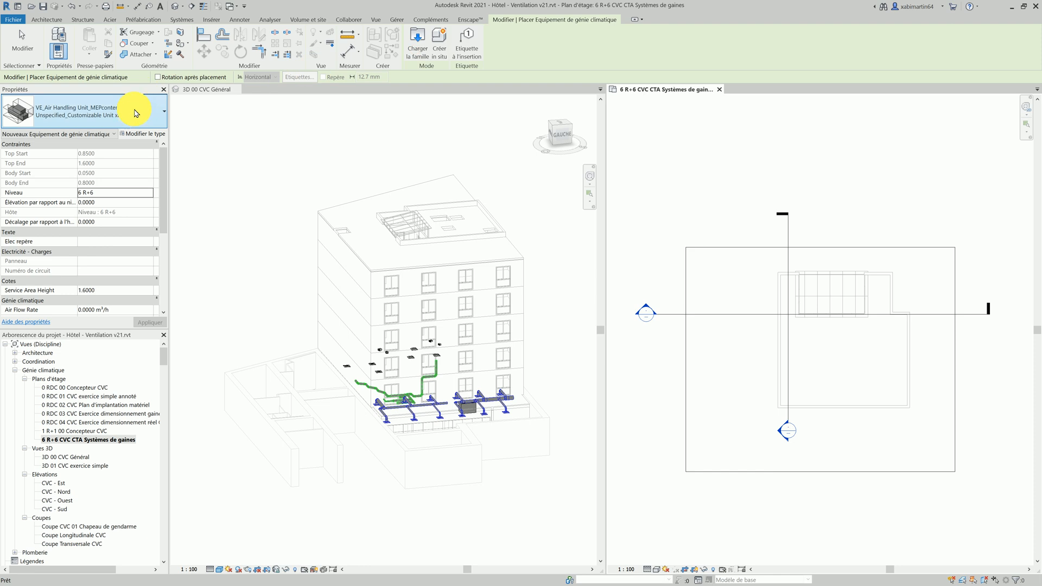
click(64, 109)
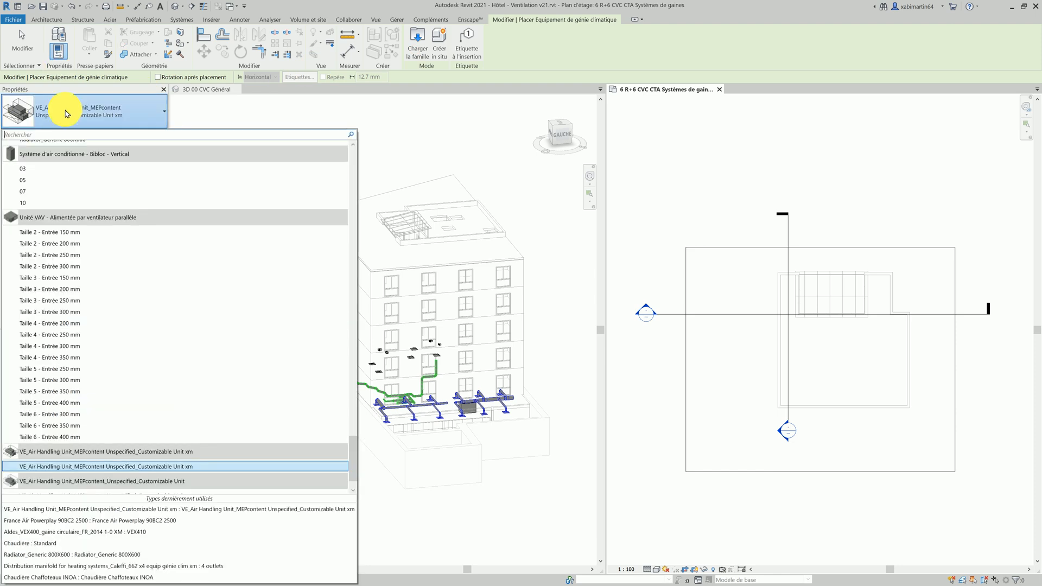
scroll(113, 282, up, 10)
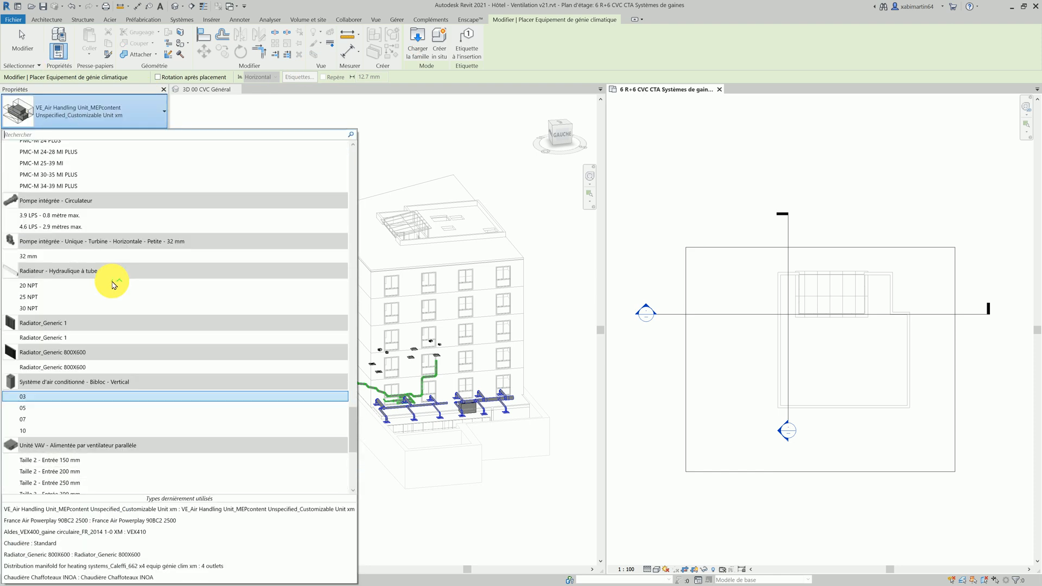
scroll(46, 163, up, 10)
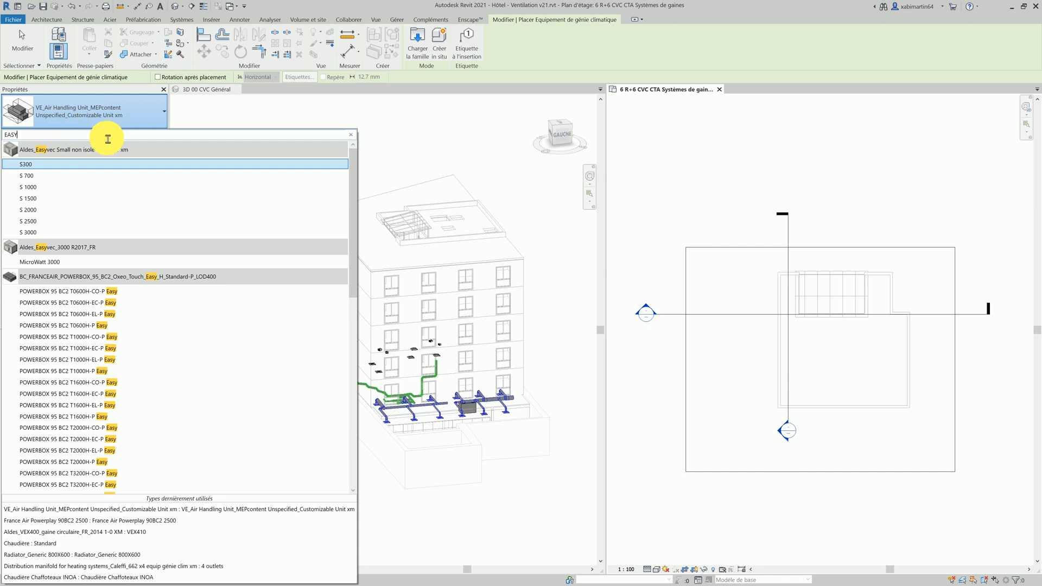
mouse_move(102, 154)
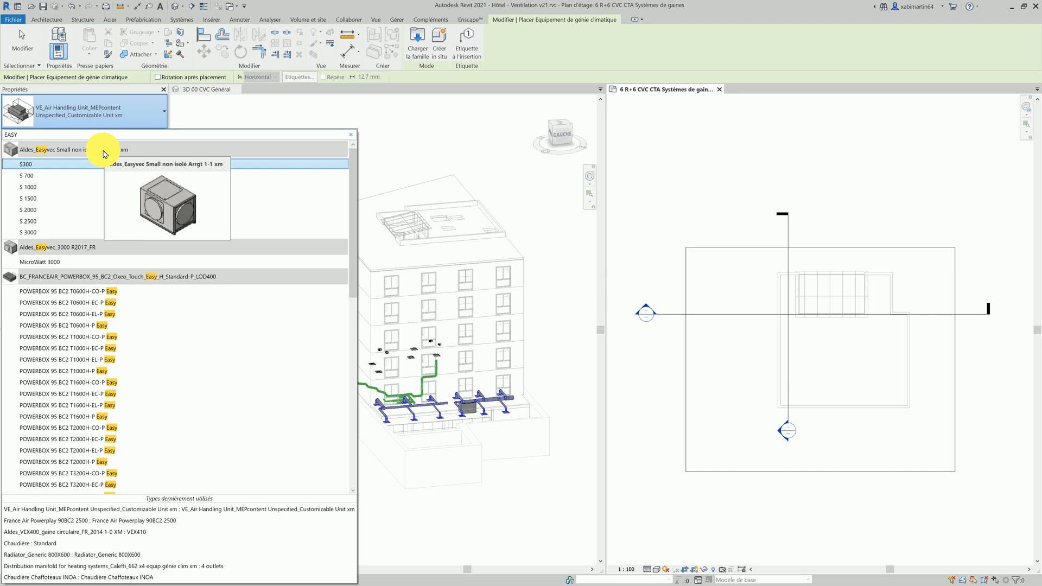
click(25, 164)
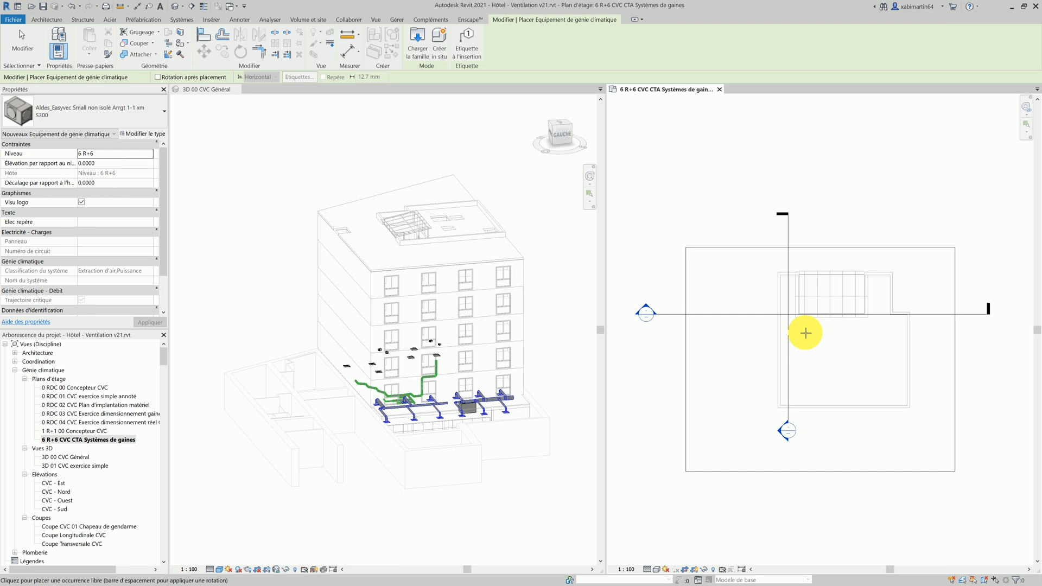
Place one Easyvec S300 unit on the 6 R+6 plan, just inside the west wall and south of the gridded roof structure.
scroll(903, 343, up, 2)
scroll(732, 322, up, 4)
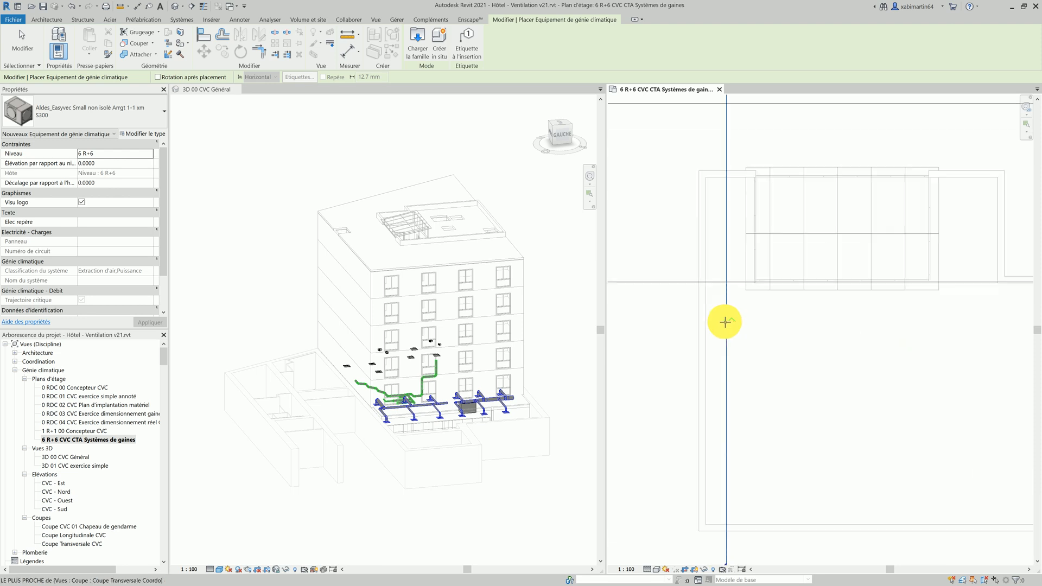
scroll(724, 322, up, 1)
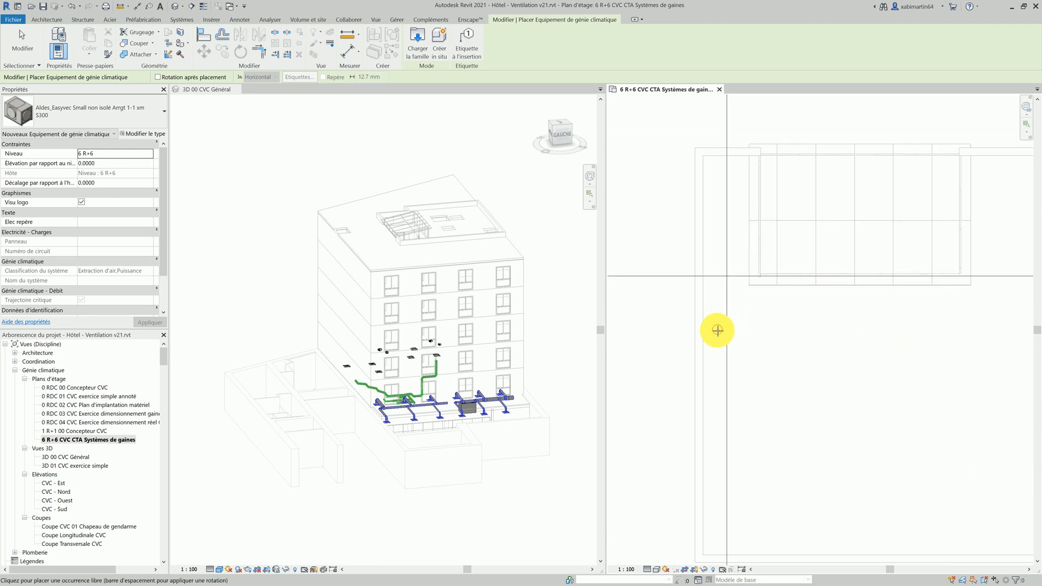
click(717, 330)
scroll(649, 379, down, 2)
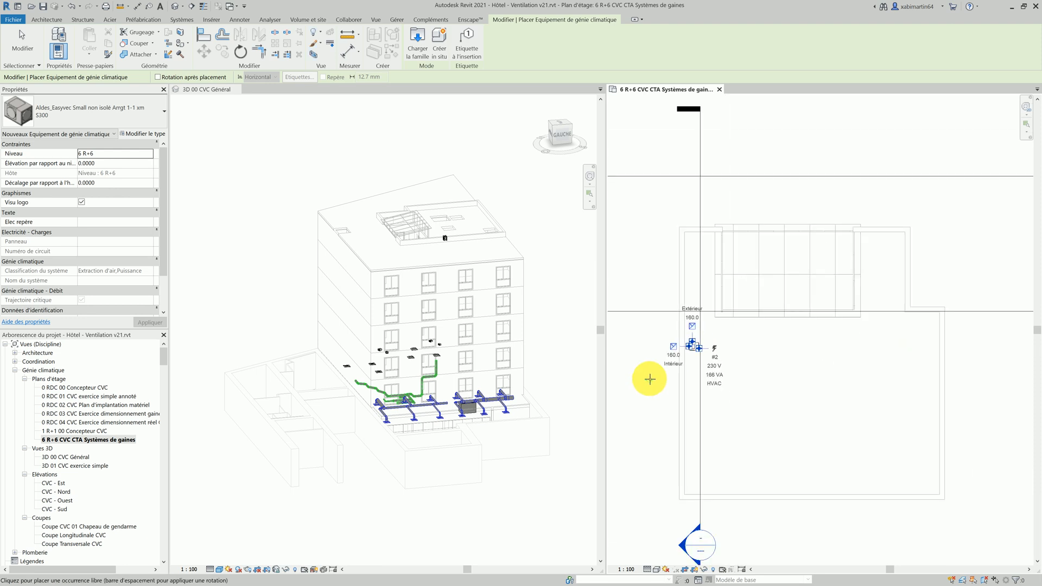
key(Escape)
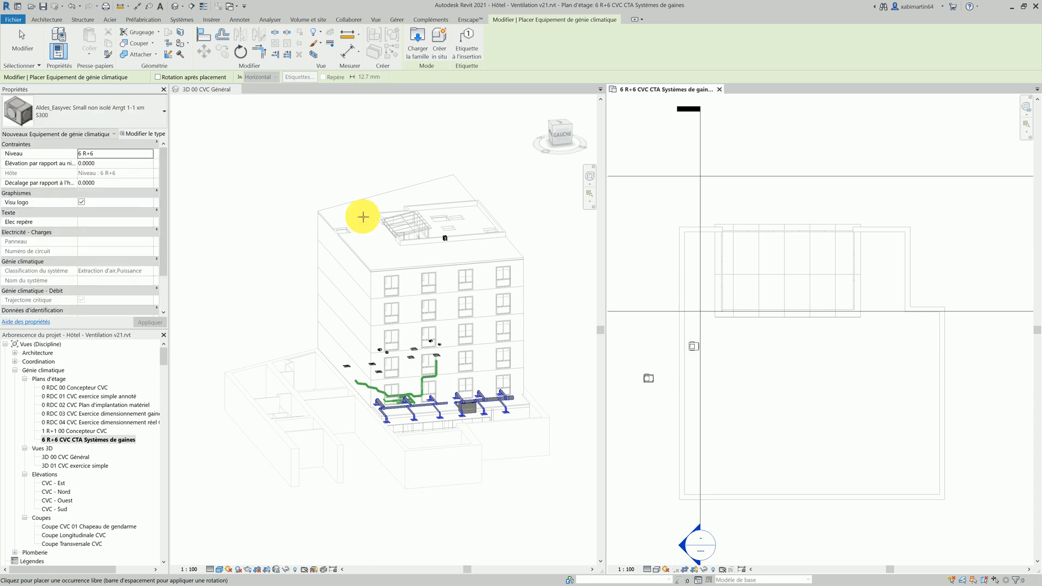
key(Escape)
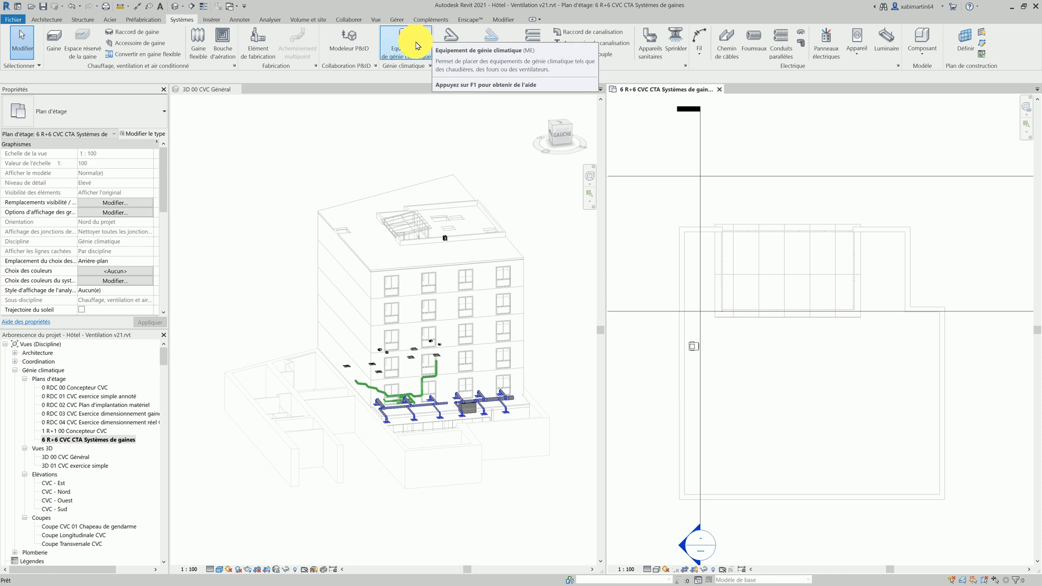
Place an Aldes_VEX400_gaine circulaire_FR_2014 1-0 XM unit, type VEX410, east of the Easyvec unit and aligned with it.
click(400, 35)
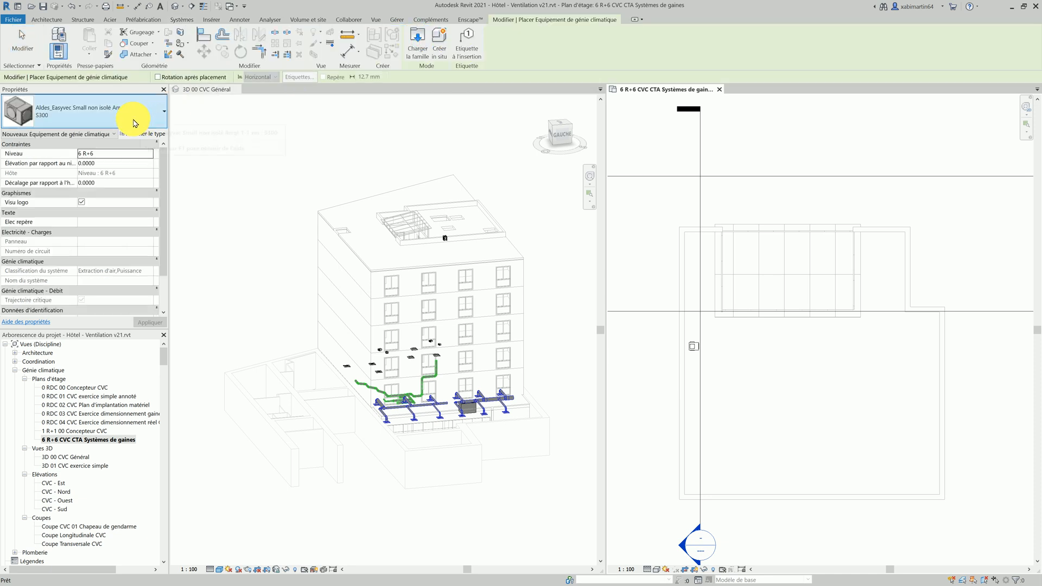
click(95, 114)
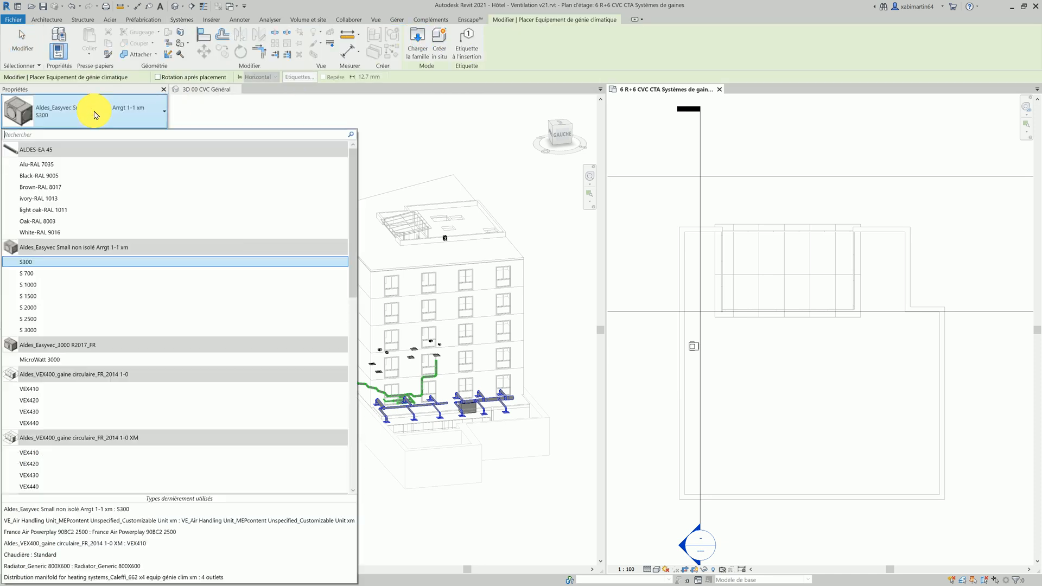
scroll(129, 299, down, 2)
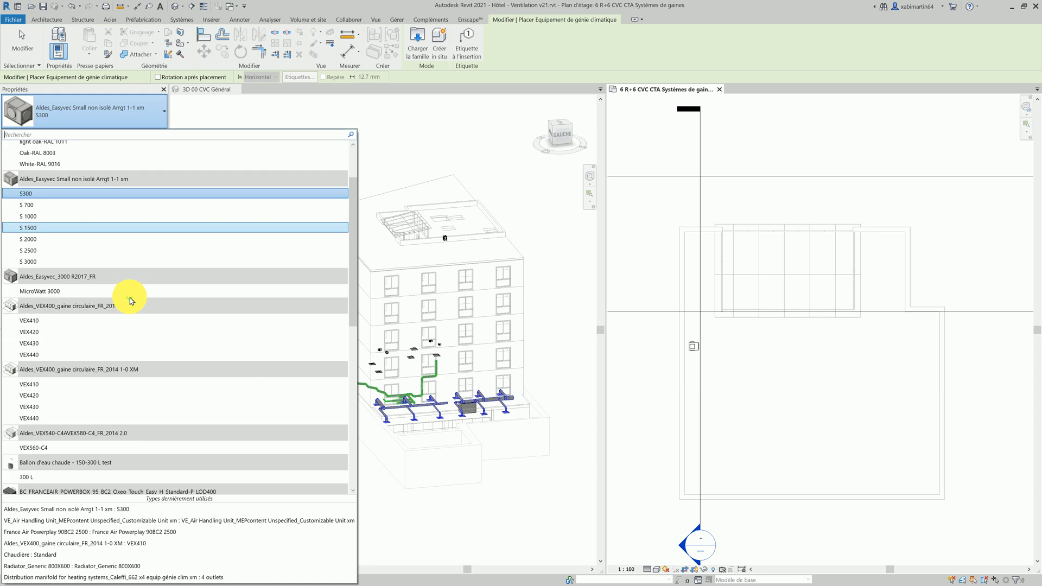
scroll(129, 299, up, 2)
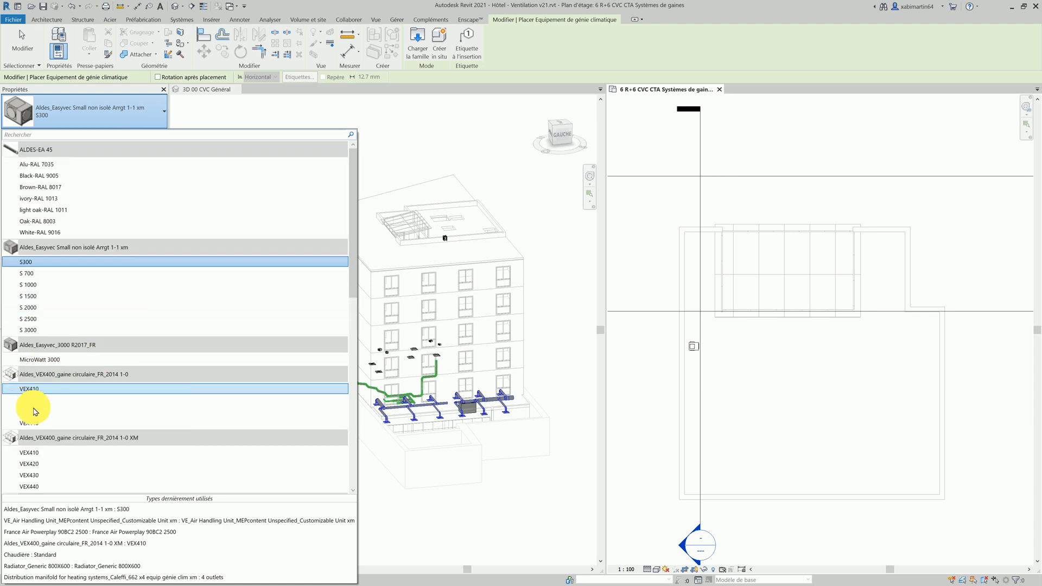
click(39, 455)
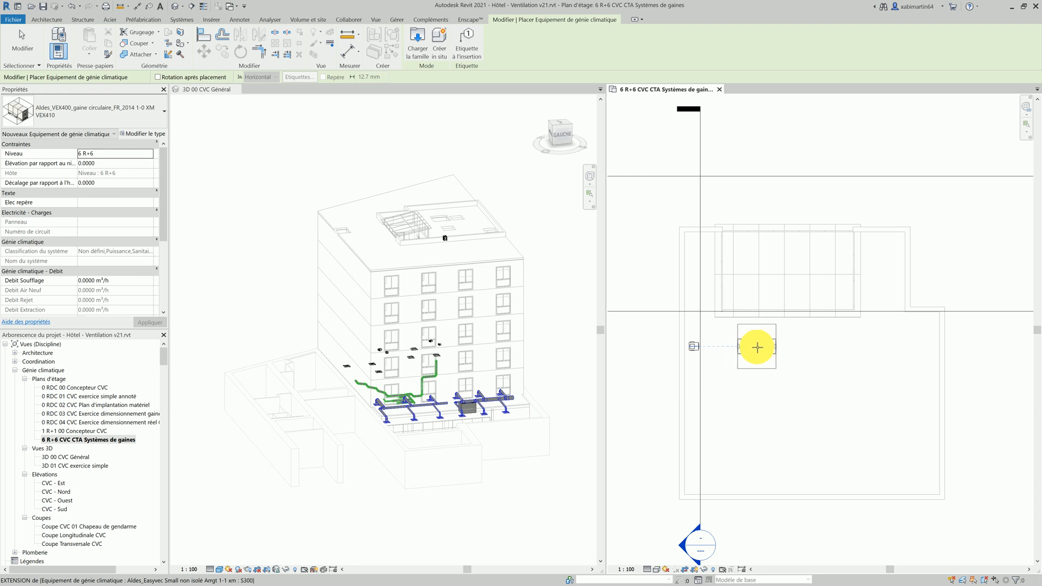
click(757, 347)
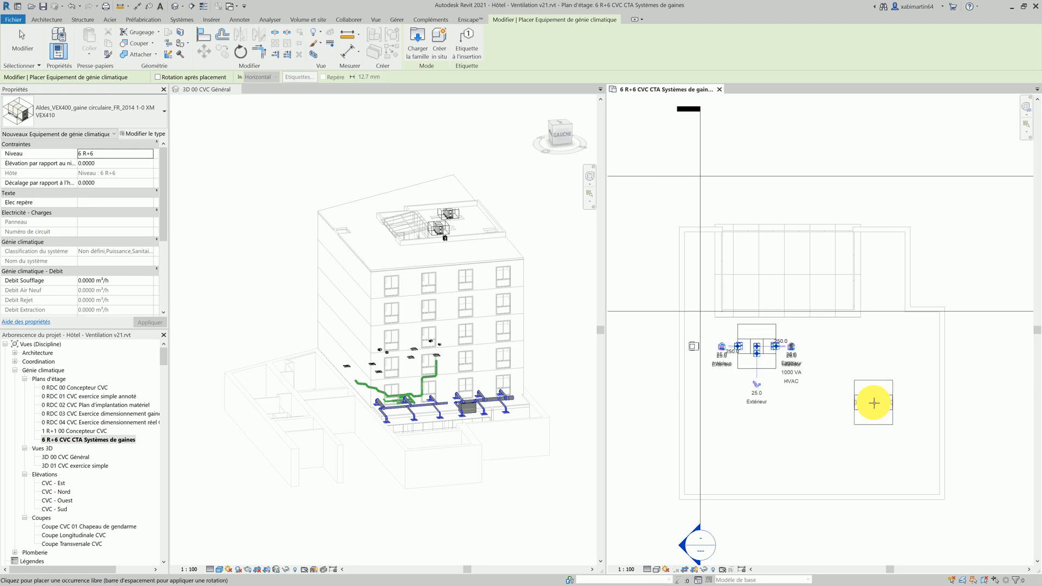
key(Escape)
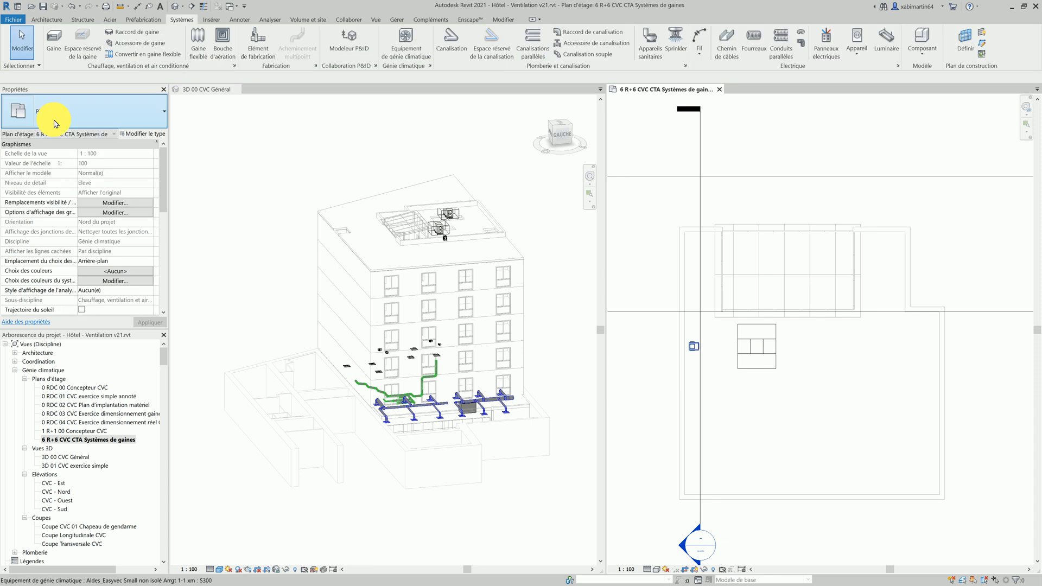
Search the equipment types for AIR UN and place a VE_Air Handling Unit_MEPcontent Unspecified_Customizable Unit xm near the plan's east wall.
click(396, 57)
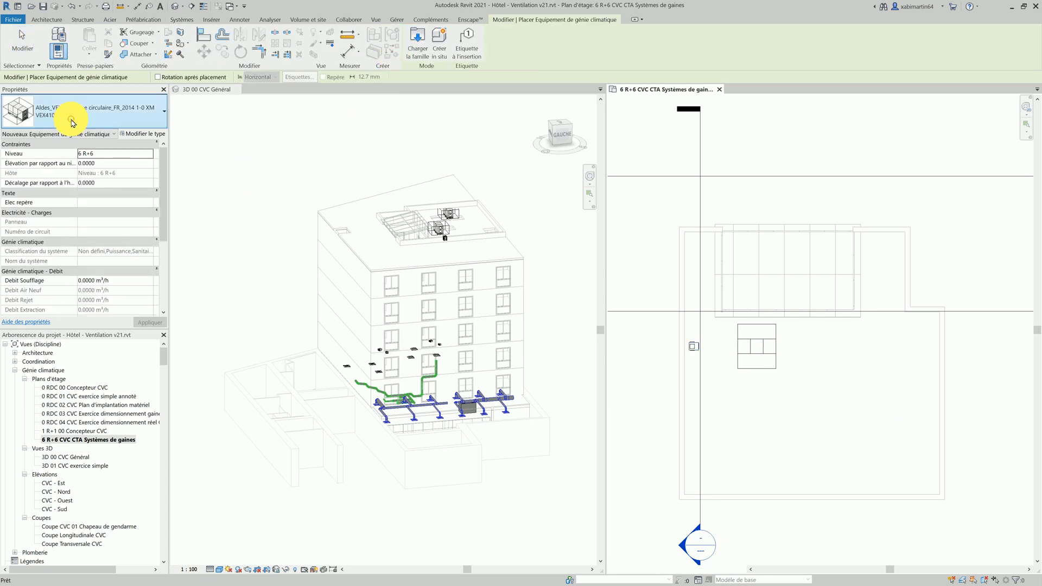
click(71, 119)
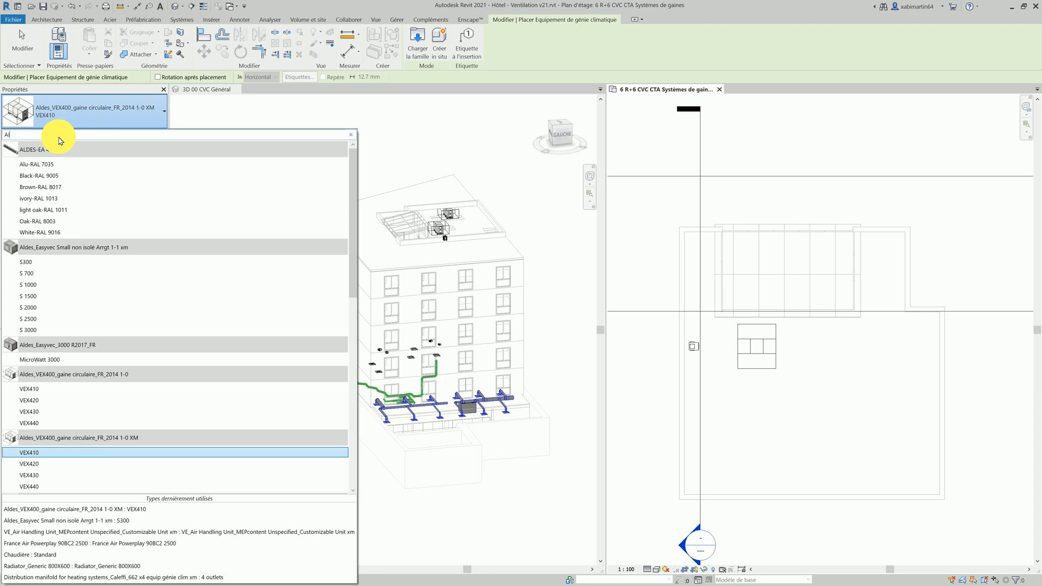
text(AIR UN)
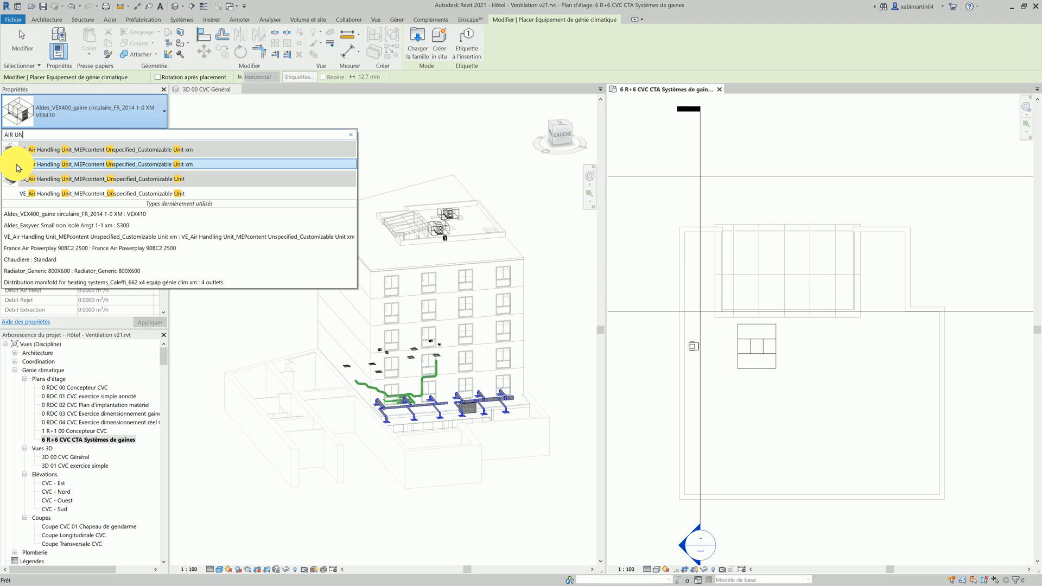
mouse_move(181, 165)
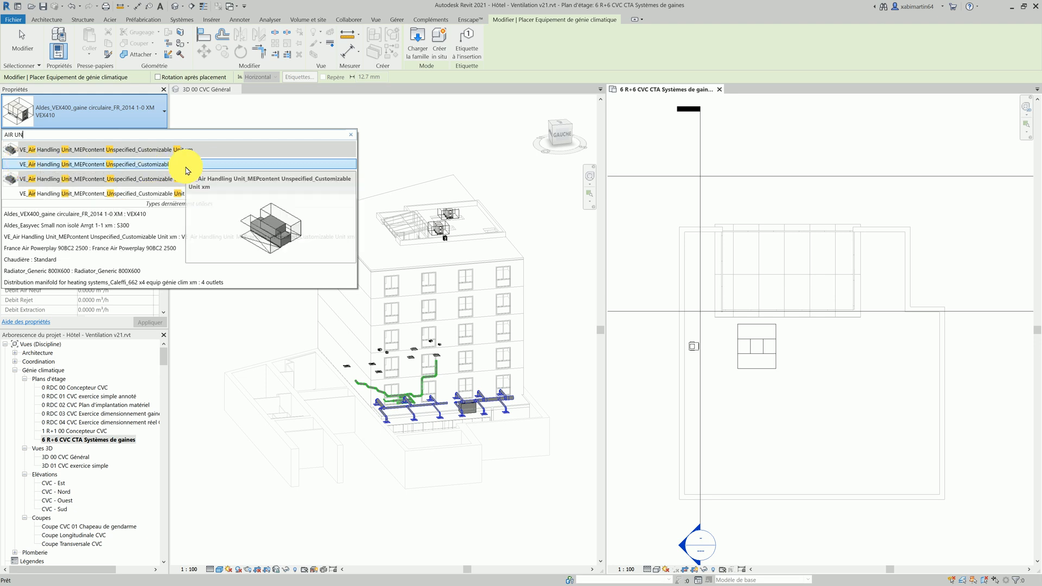
click(139, 164)
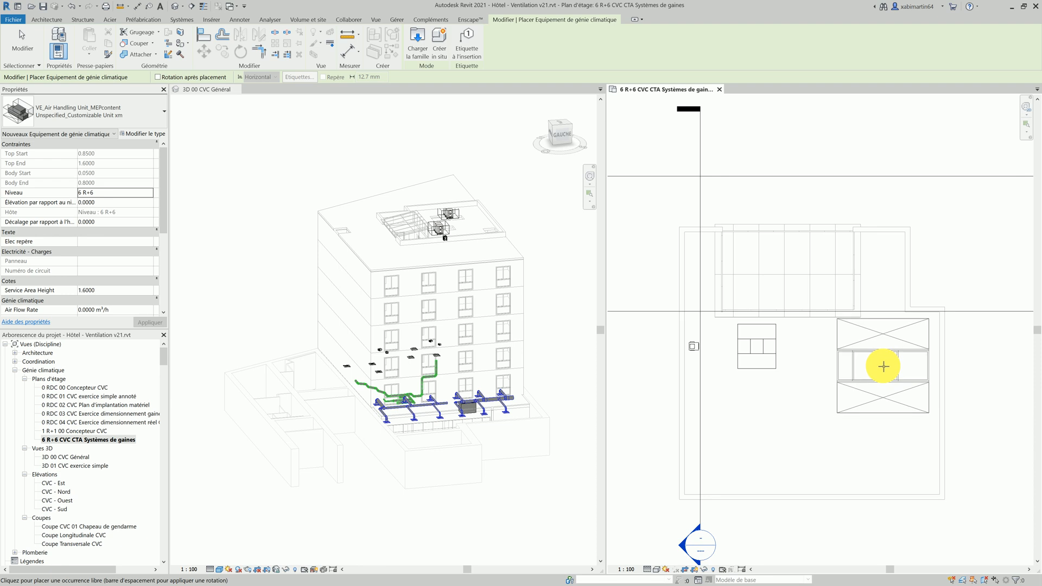
click(882, 366)
key(Escape)
key(Escape)
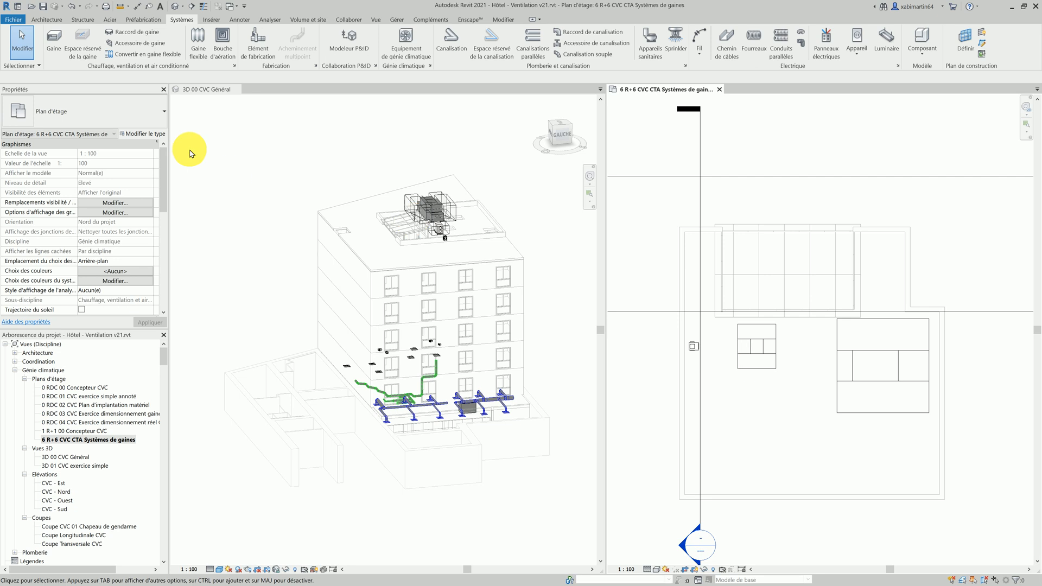
Place a Bouche de soufflage - Collet rond à face rectangulaire air terminal, 600x600 - Collet 200, in the plan's southwest area.
click(223, 58)
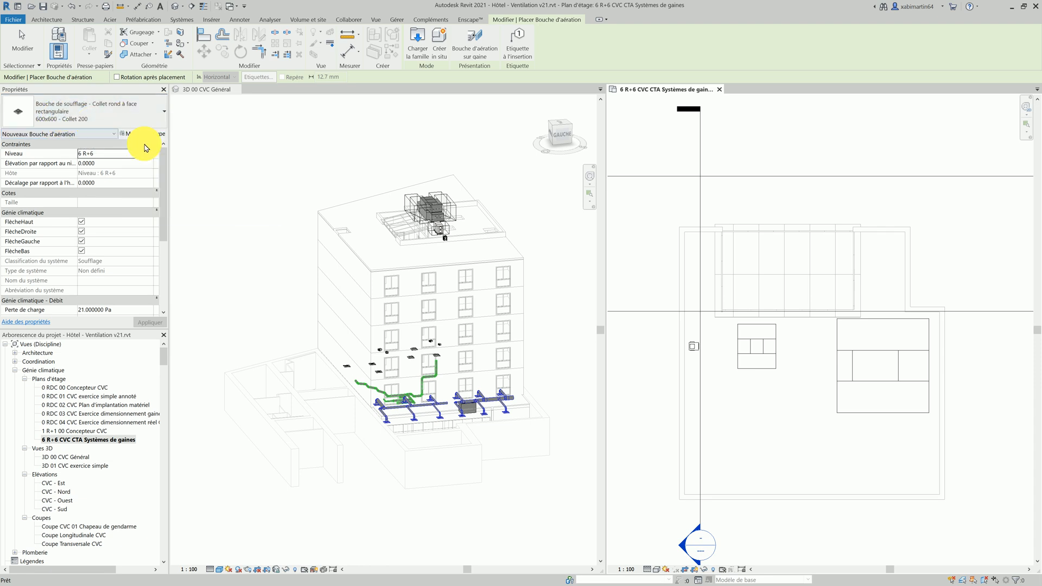
click(728, 447)
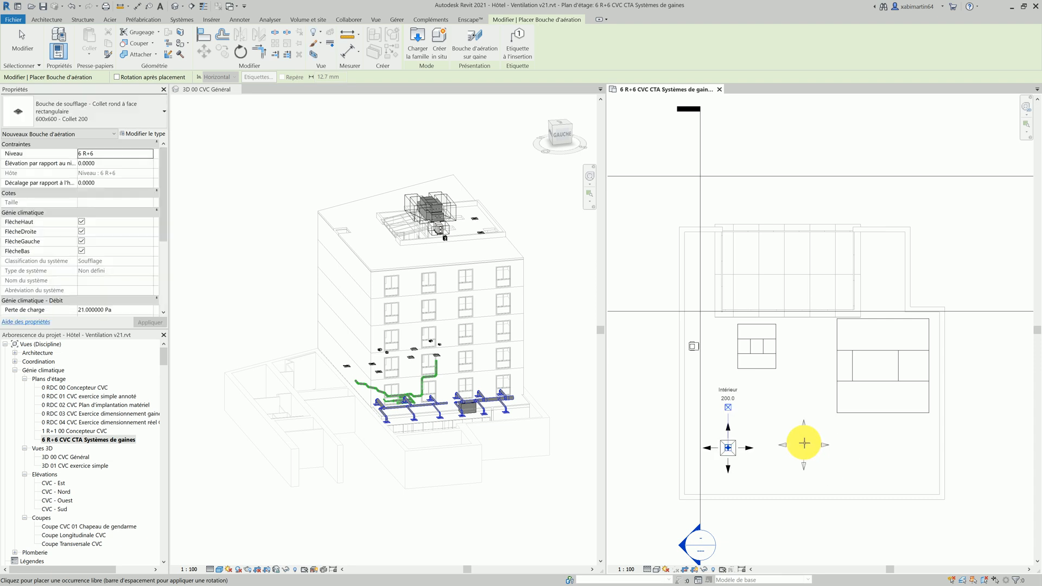
key(Escape)
key(Escape)
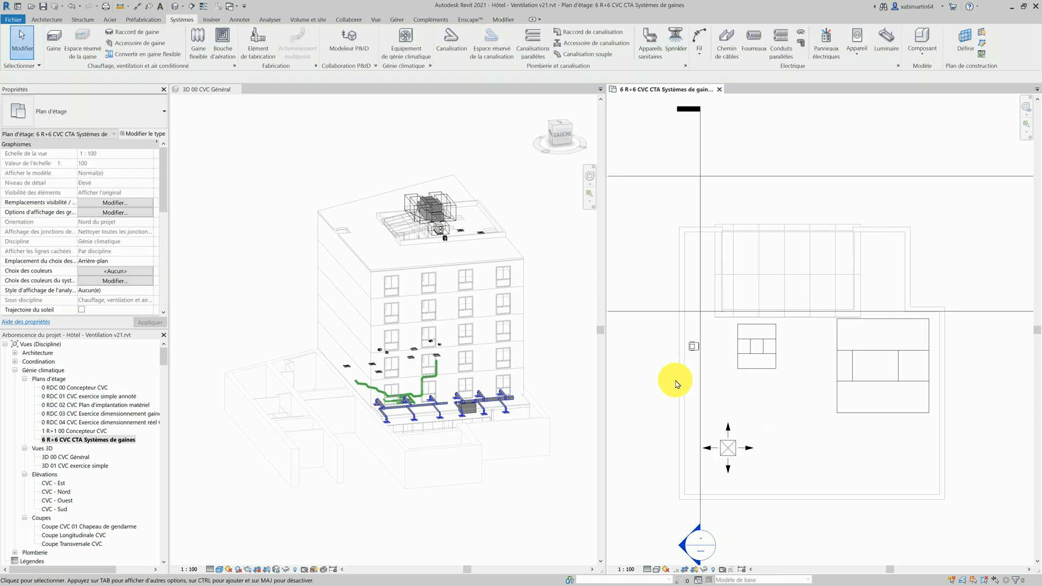
Search the air terminal types for REPR and place a Bouche de reprise, Raccordement 300 x 300 à face 600 x 600, east of the supply terminal.
click(222, 38)
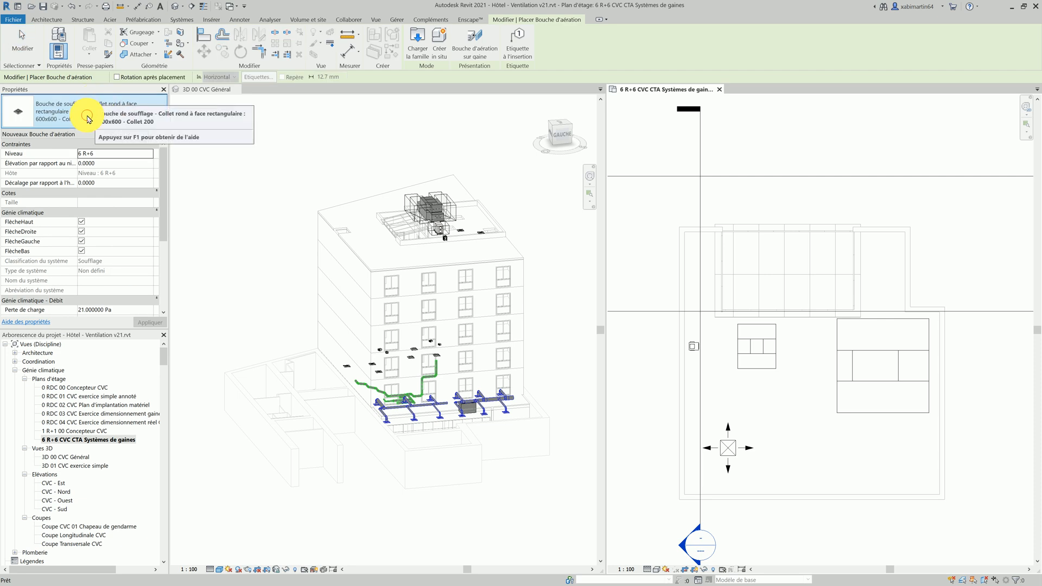
click(88, 118)
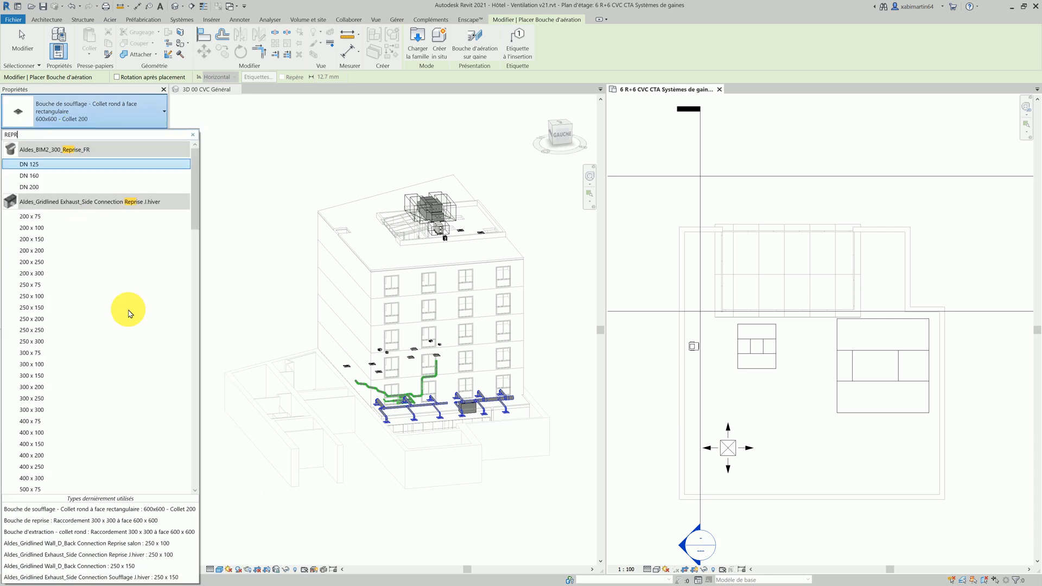
drag(196, 216, 209, 479)
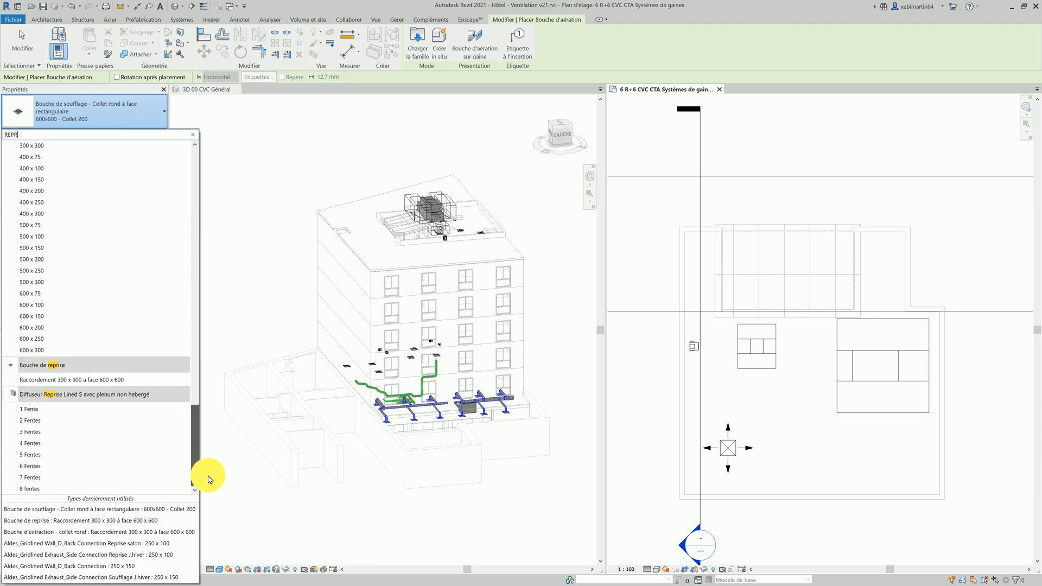
click(120, 382)
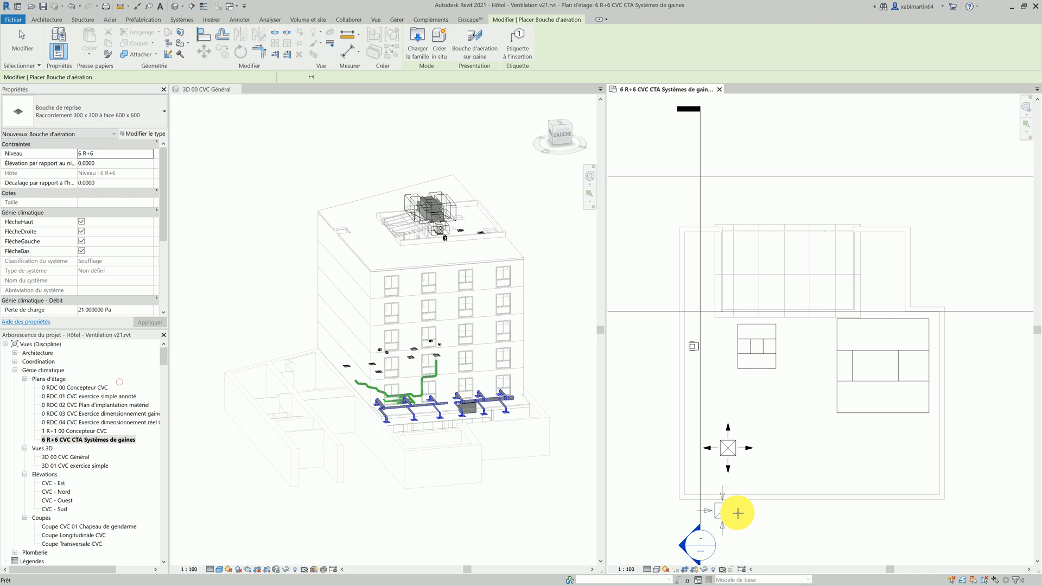
click(801, 450)
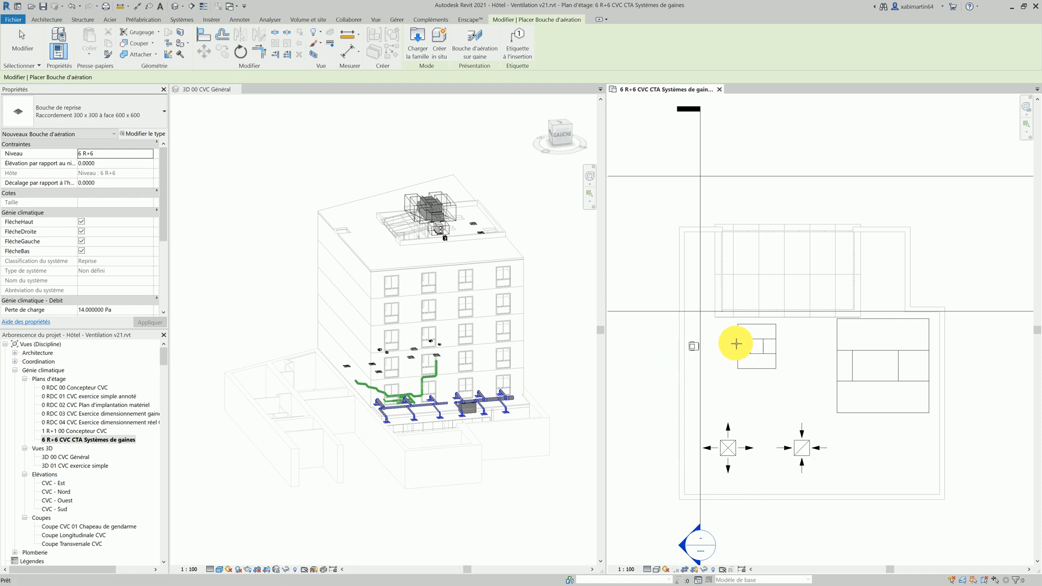
key(Escape)
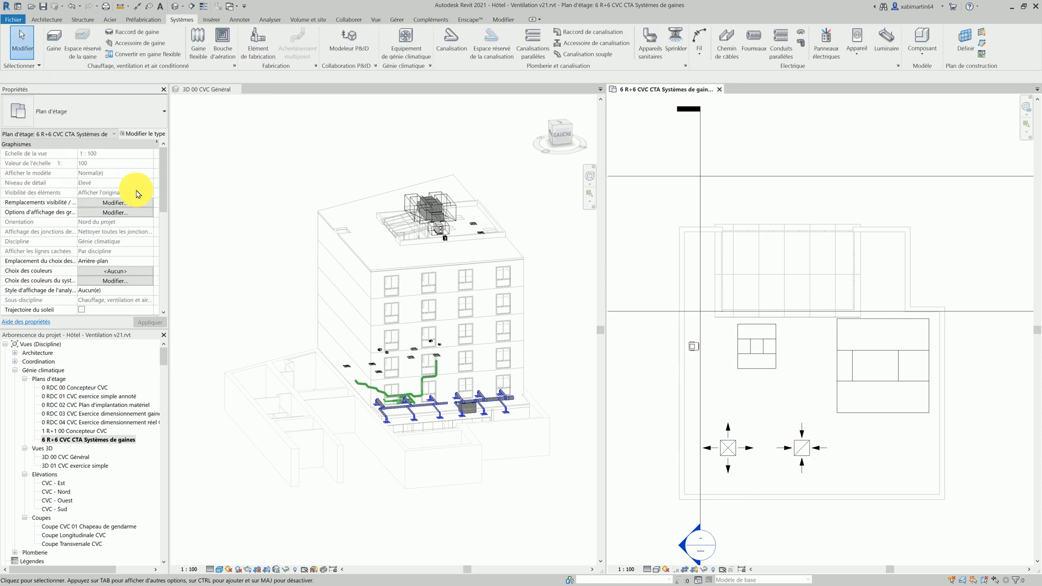
Search the air terminal types for EXTRA and place a Bouche d'extraction - collet rond, Raccordement 300 x 300 à face 600 x 600, east of the return terminal.
click(223, 41)
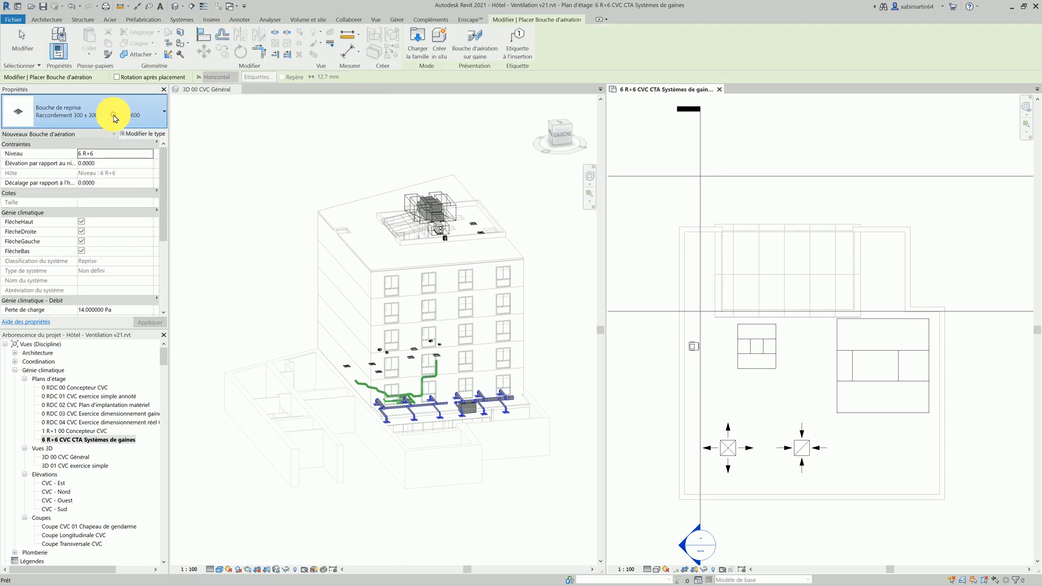
click(114, 117)
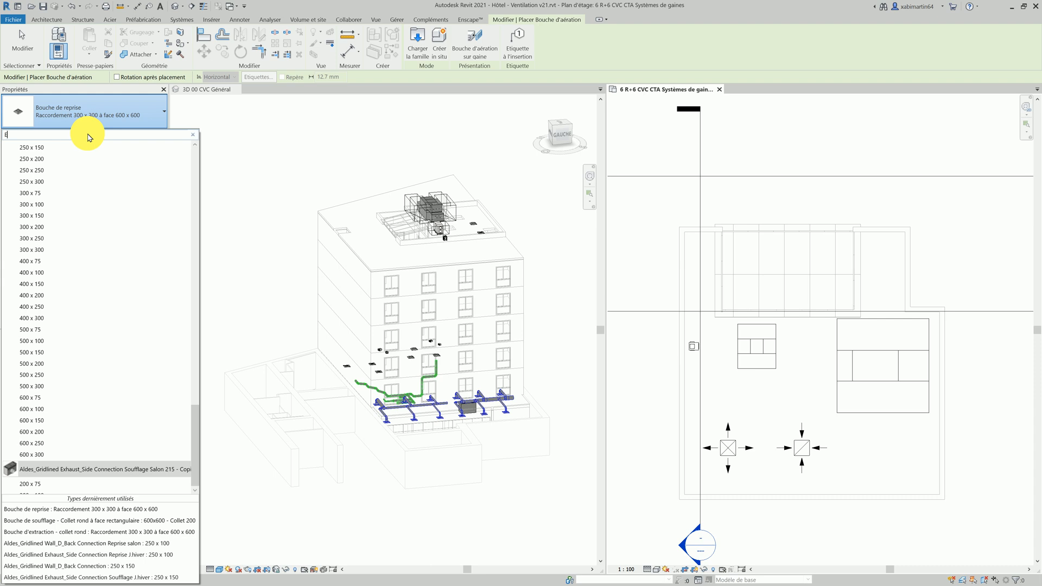
text(EXTRA)
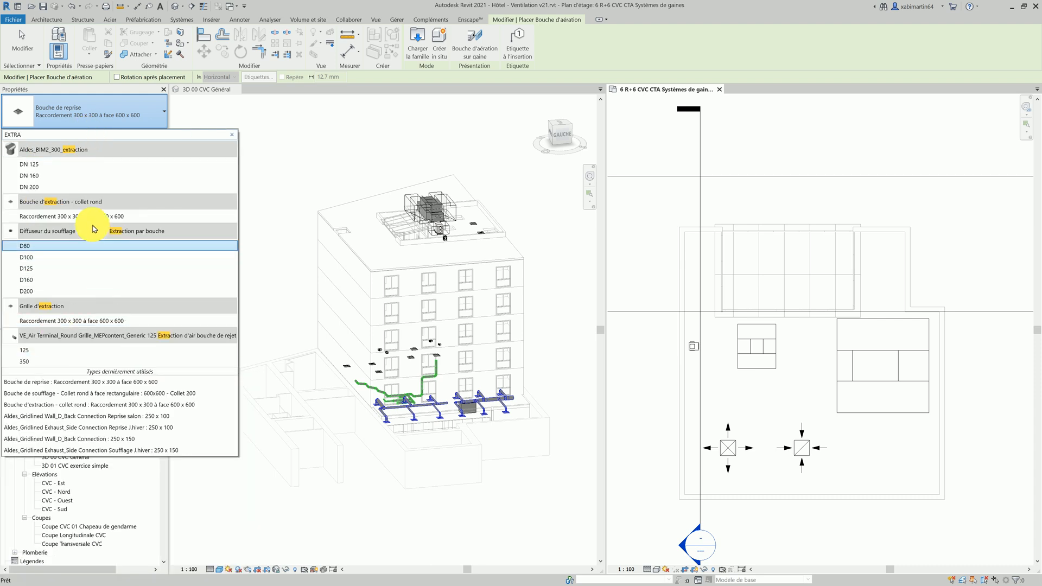
click(78, 218)
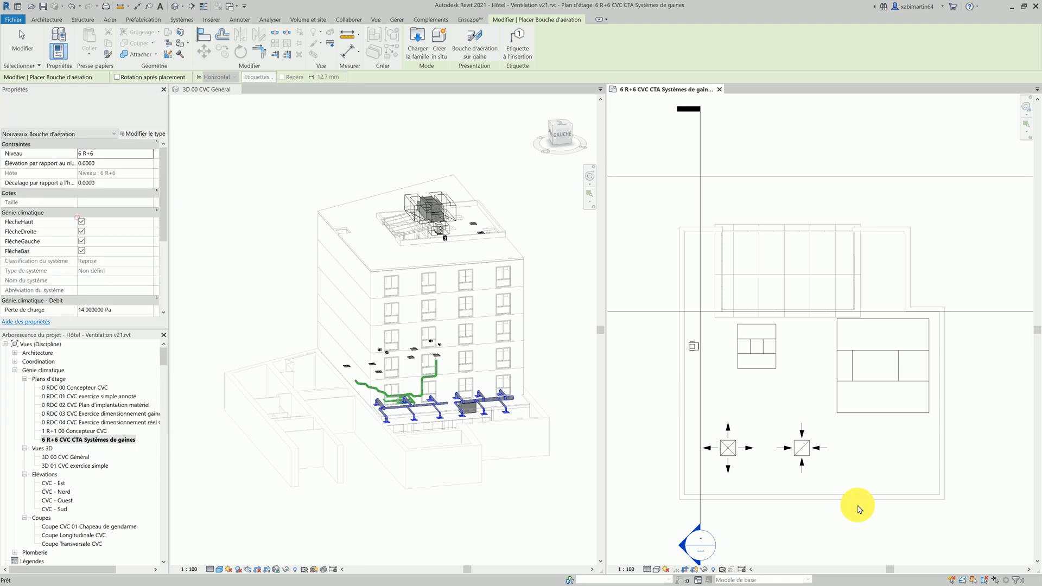
click(872, 445)
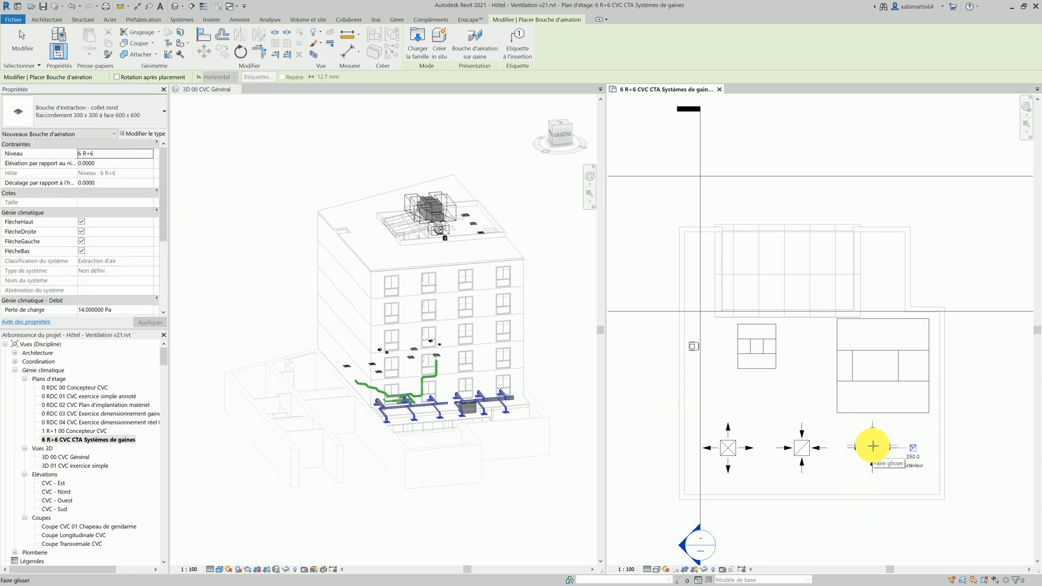